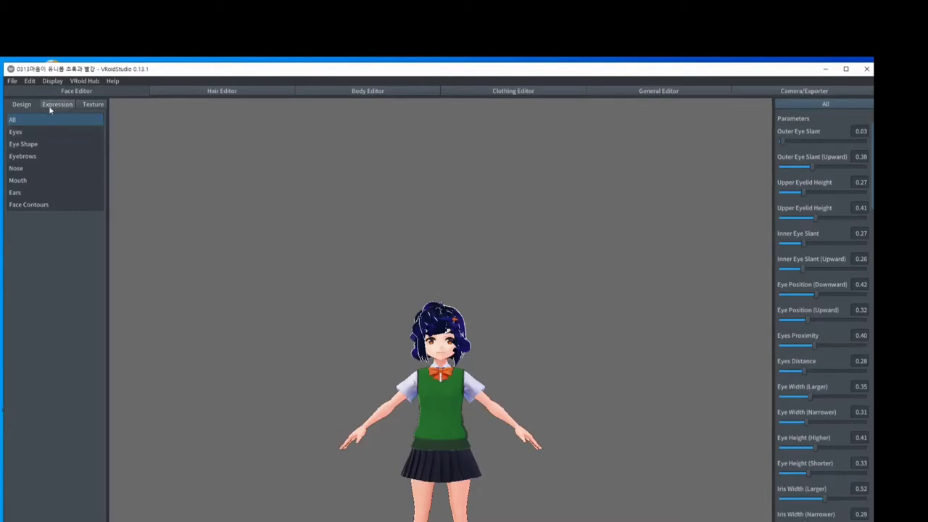
Apply the Dress preset in the Clothing Editor and view its accessories and shoes settings.
click(527, 92)
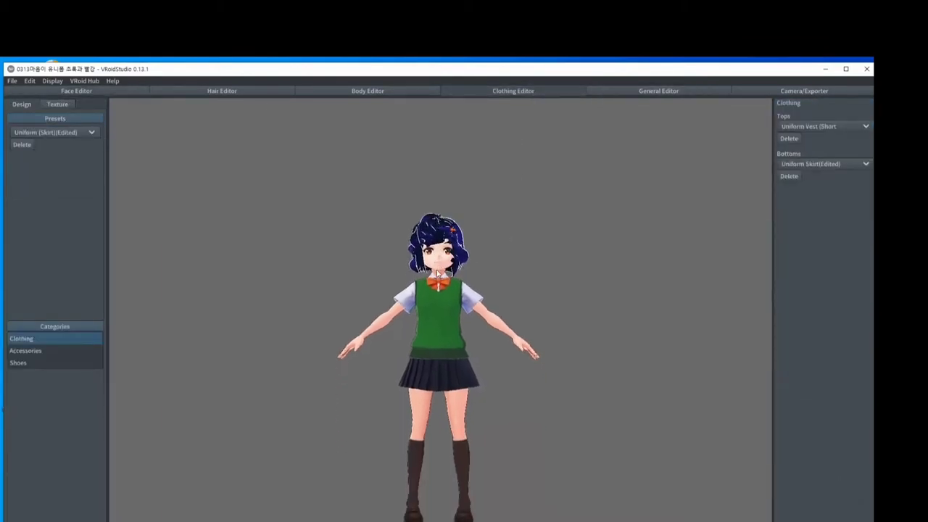
click(57, 131)
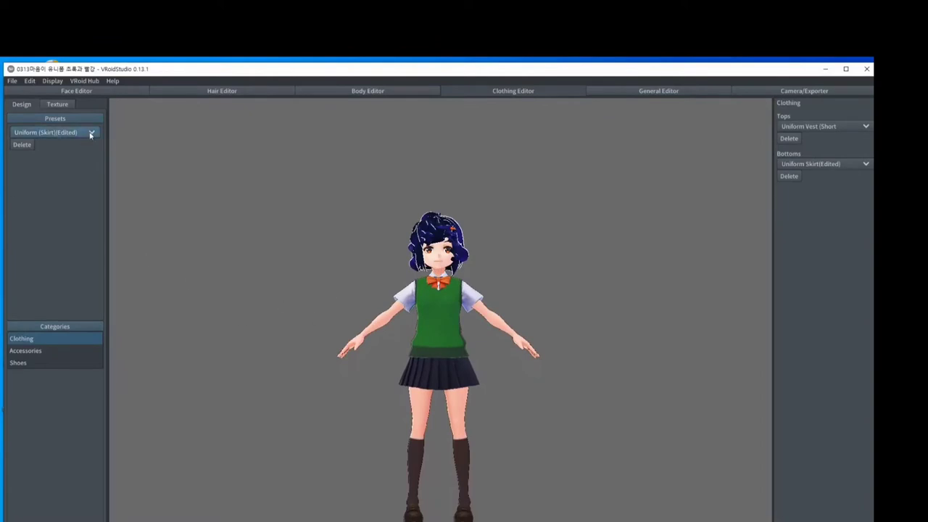
click(48, 166)
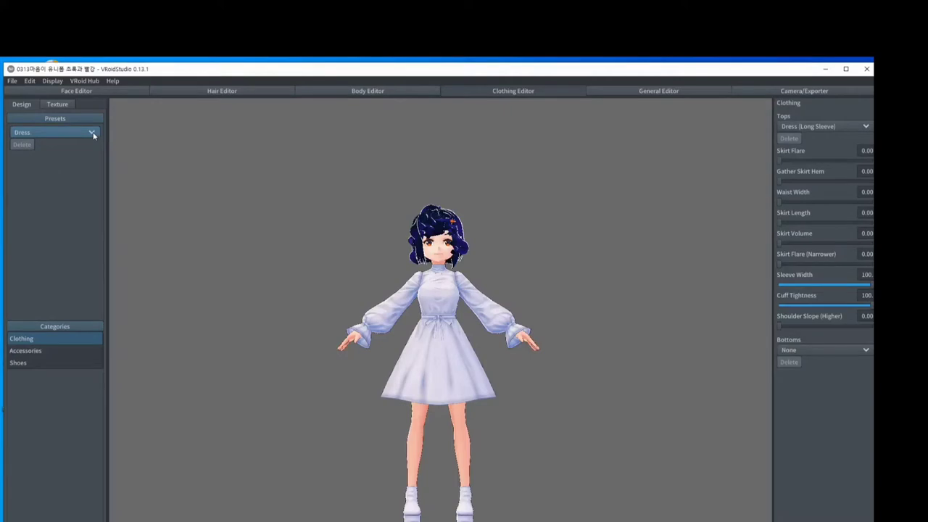
click(34, 351)
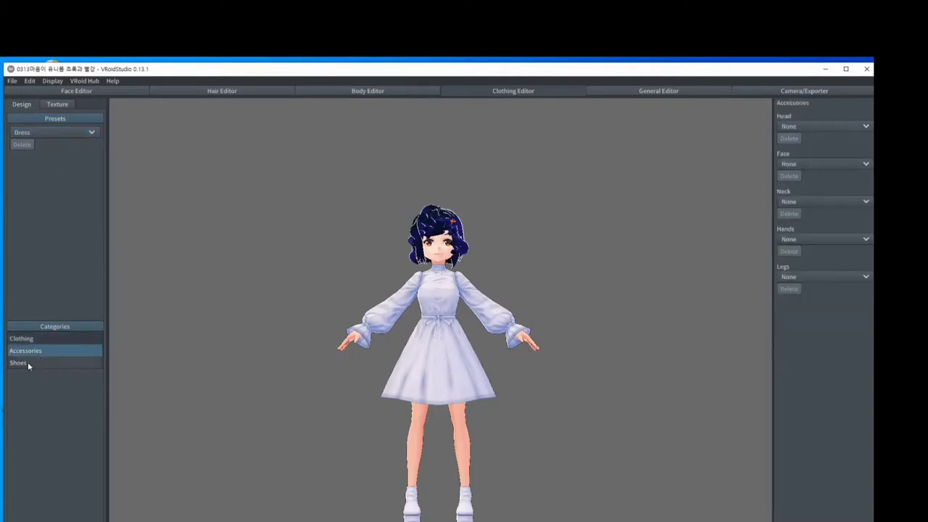
click(28, 362)
Try the Uniform (Pants) preset and the Base Model preset on the character.
click(82, 132)
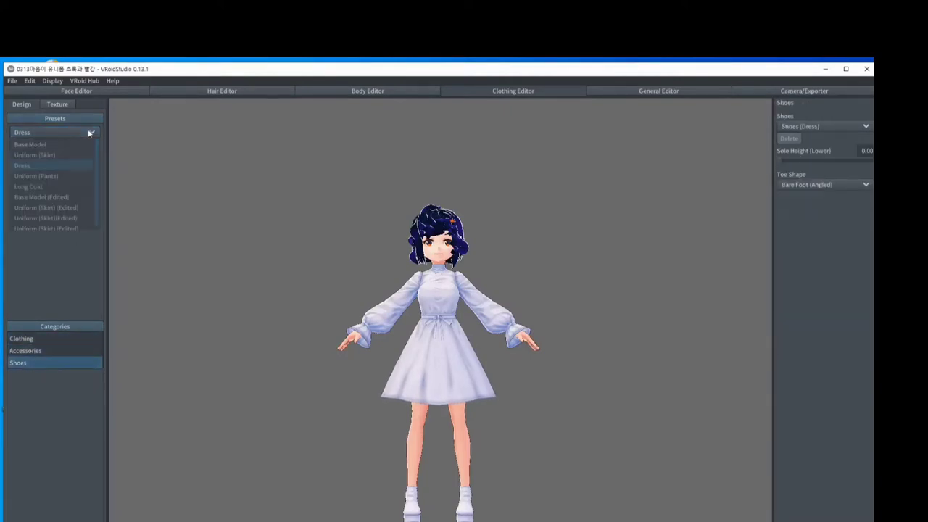
click(58, 178)
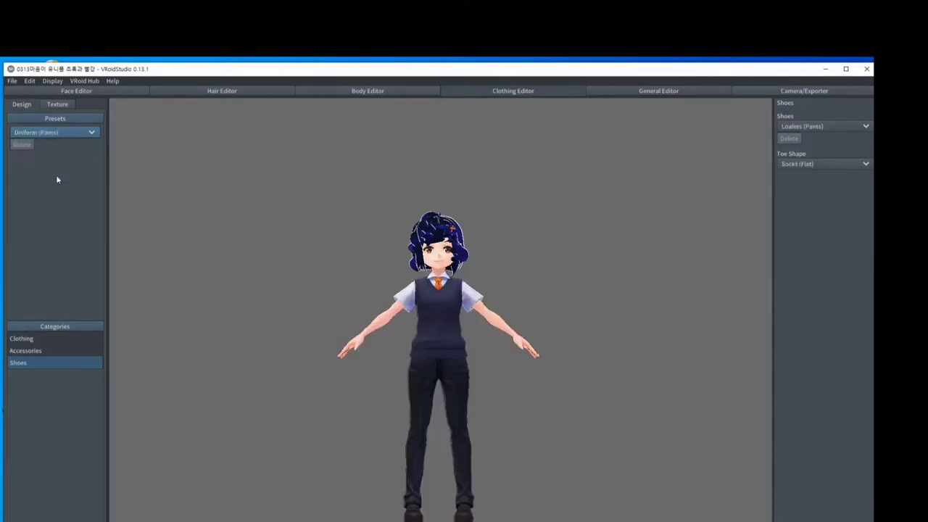
click(91, 133)
click(46, 145)
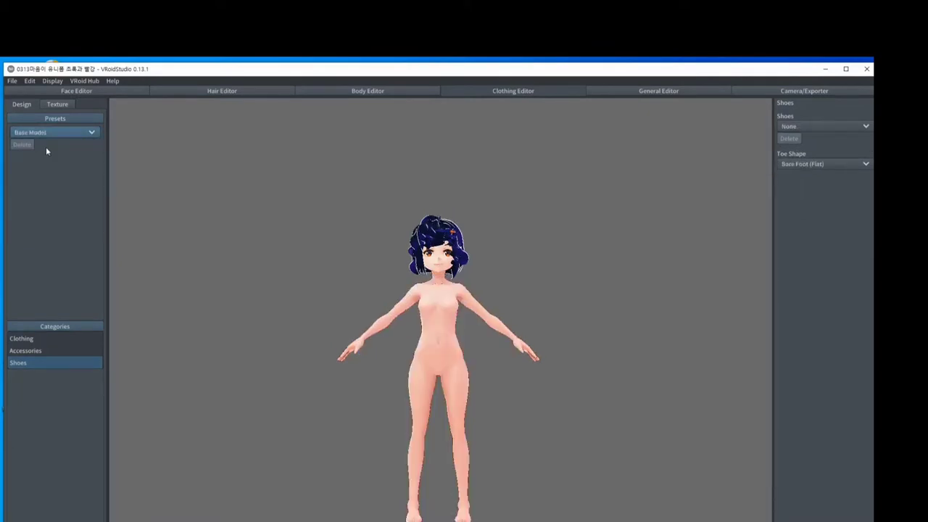
Try the Dress preset and the first Uniform (Skirt) (Edited) preset on the character.
click(89, 136)
click(37, 165)
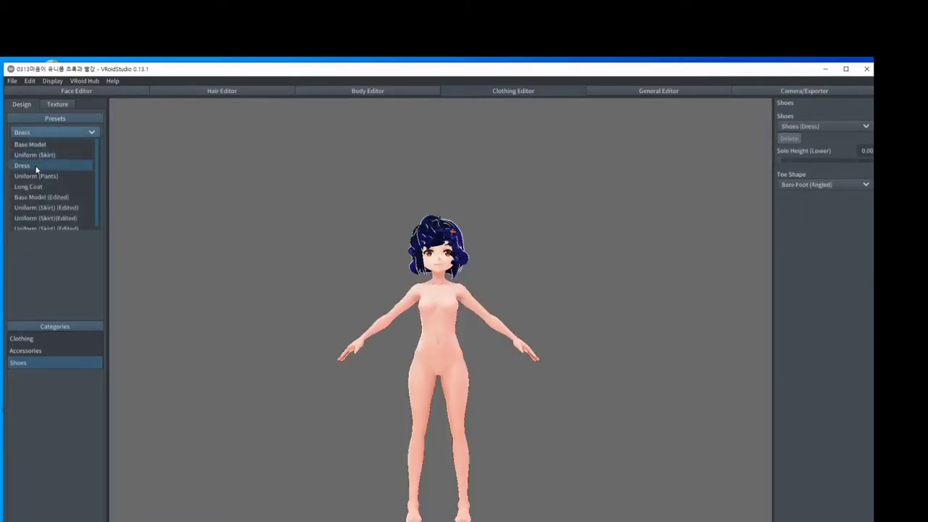
click(89, 134)
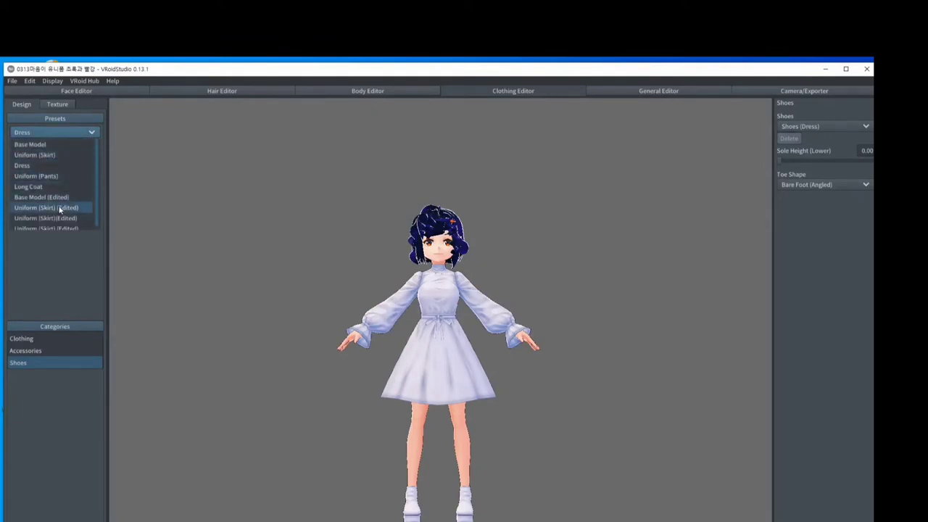
click(59, 208)
Apply the Uniform (Skirt)(Edited) preset with the green vest and open its textures for editing.
click(92, 133)
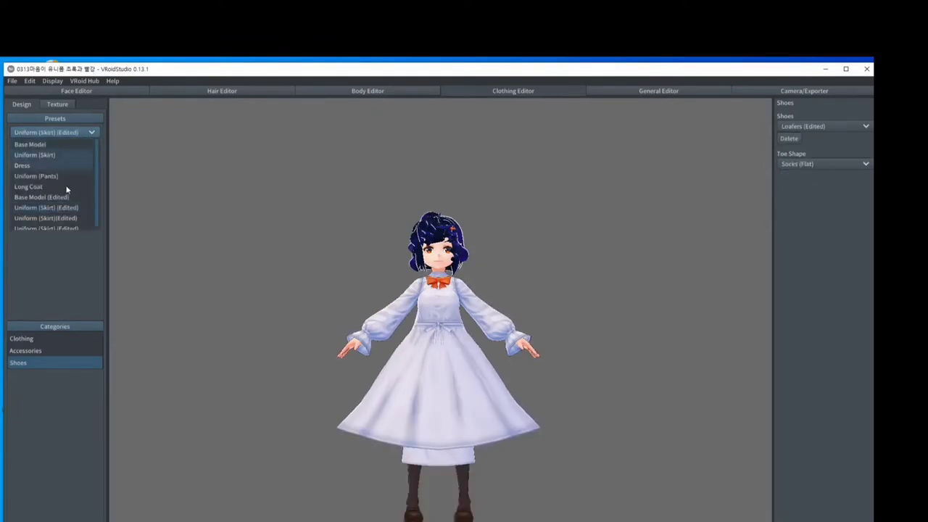
click(58, 221)
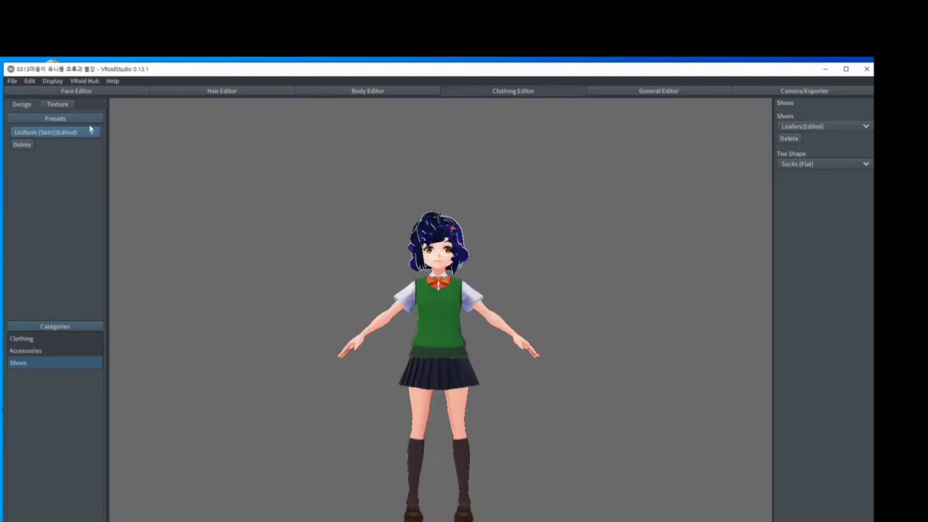
click(65, 103)
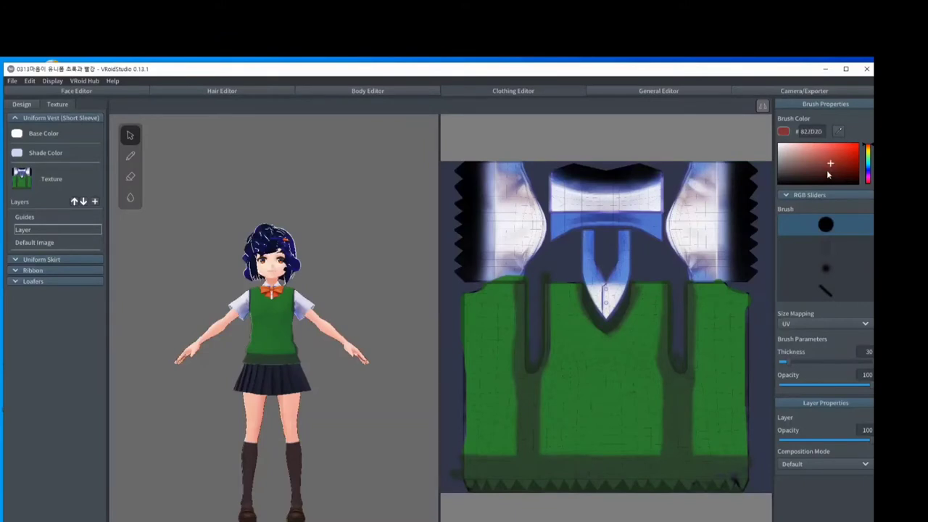
Paint the upper part of the rightmost vest panel in yellow F2EE2F with the hard round brush at thickness 30, then 232.
mouse_move(869, 164)
mouse_down()
mouse_move(870, 151)
mouse_move(818, 155)
mouse_move(843, 149)
mouse_up()
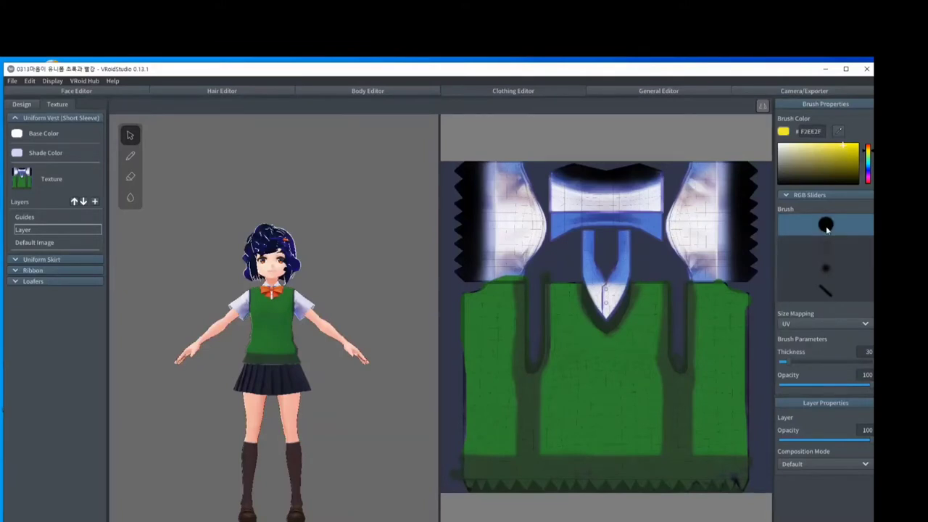
drag(702, 326, 701, 302)
drag(783, 361, 851, 361)
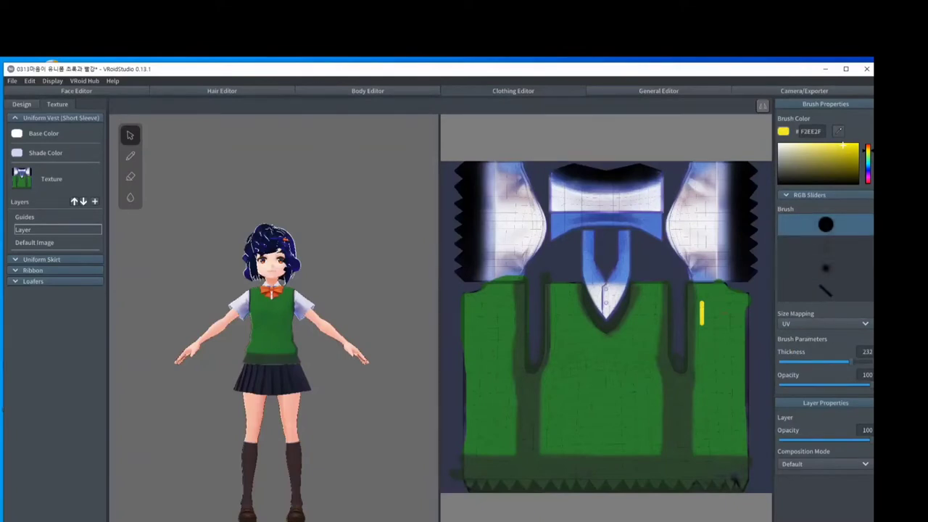
mouse_move(721, 335)
mouse_down()
mouse_move(716, 309)
mouse_move(699, 301)
mouse_up()
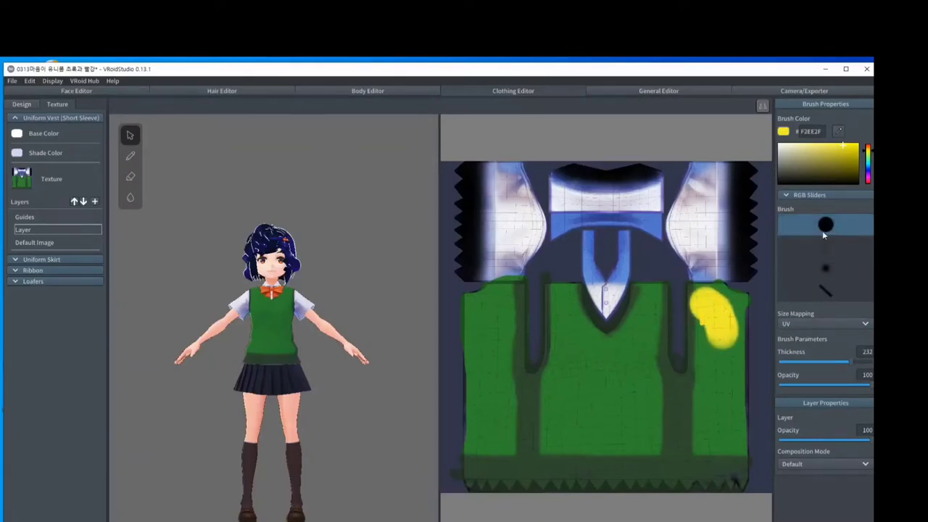
Paint a stroke along the outer edge of the yellow patch with the soft brush at thickness 154.
click(825, 247)
drag(848, 361, 826, 361)
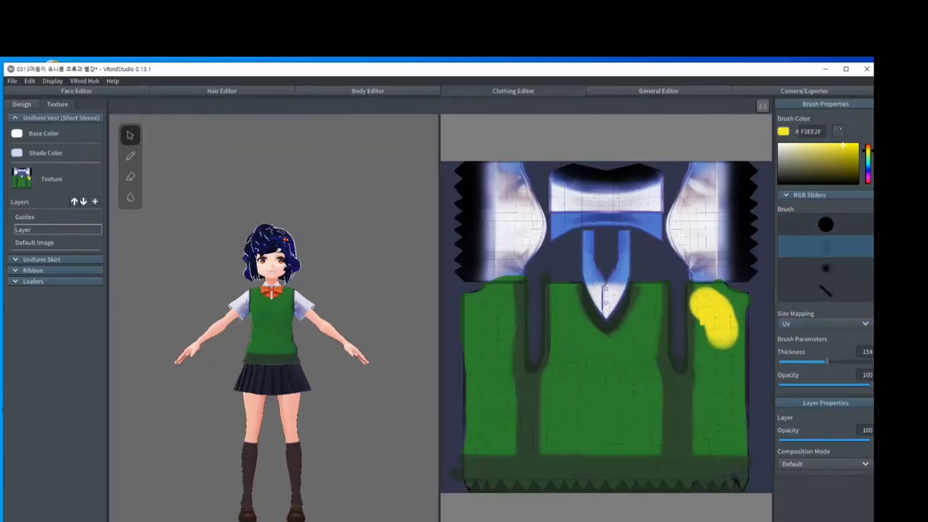
mouse_move(737, 305)
mouse_down()
mouse_move(744, 335)
mouse_move(731, 352)
mouse_up()
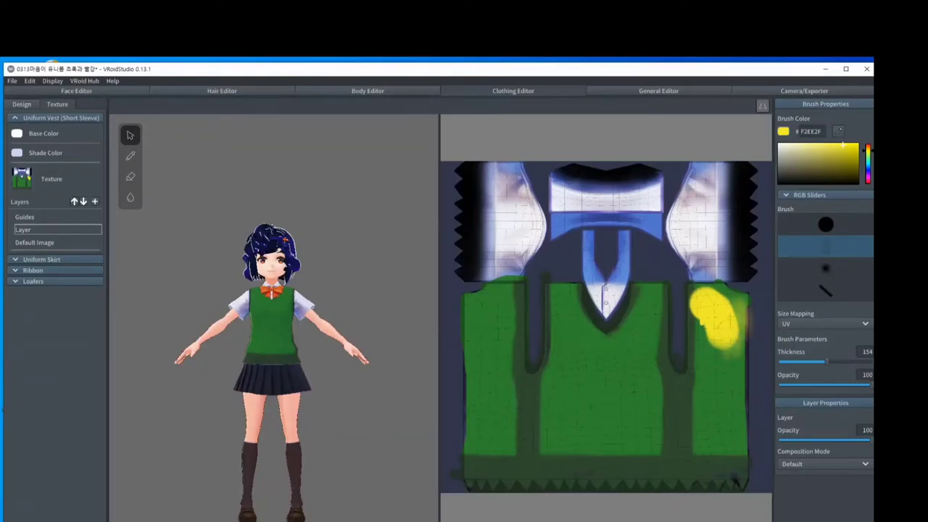
Try painting the vest's panels and edges yellow with the hard round brush, and undo those strokes.
click(824, 224)
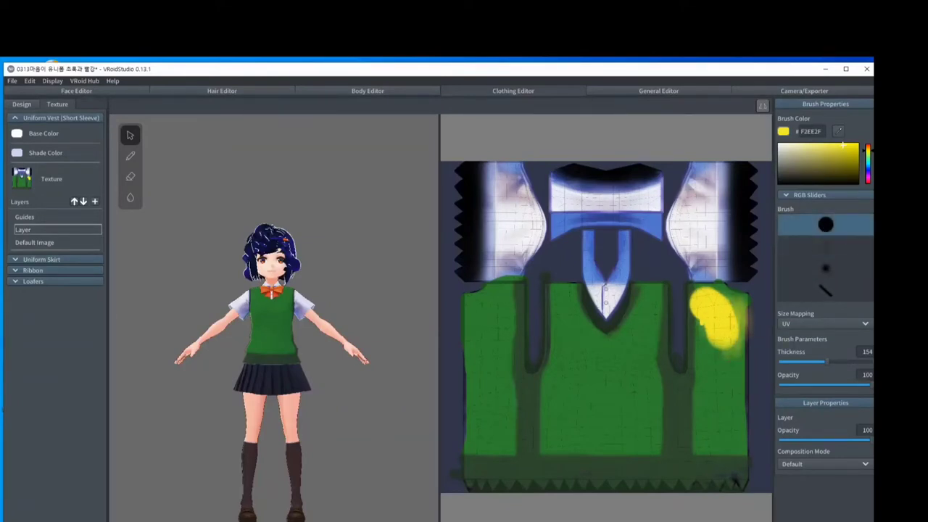
mouse_move(721, 311)
mouse_down()
mouse_move(732, 356)
mouse_move(746, 301)
mouse_move(726, 293)
mouse_up()
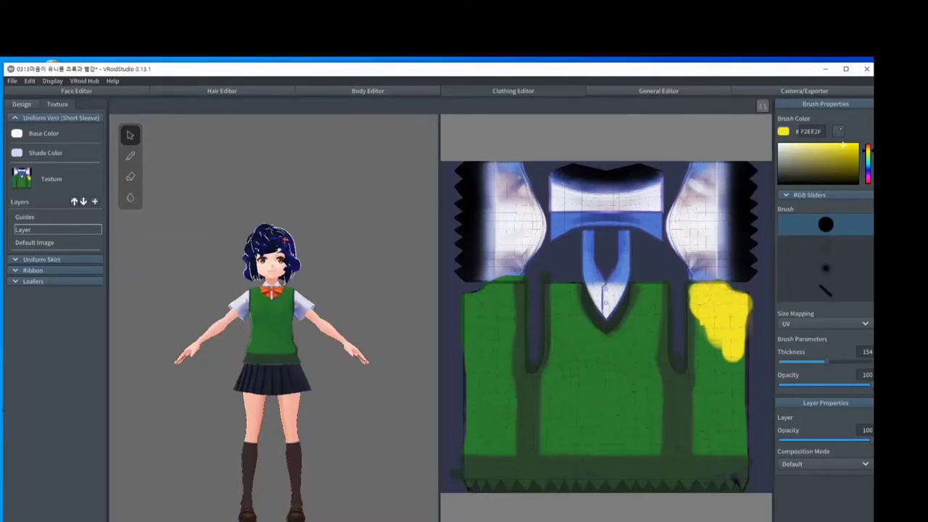
drag(699, 308, 698, 431)
drag(714, 340, 726, 426)
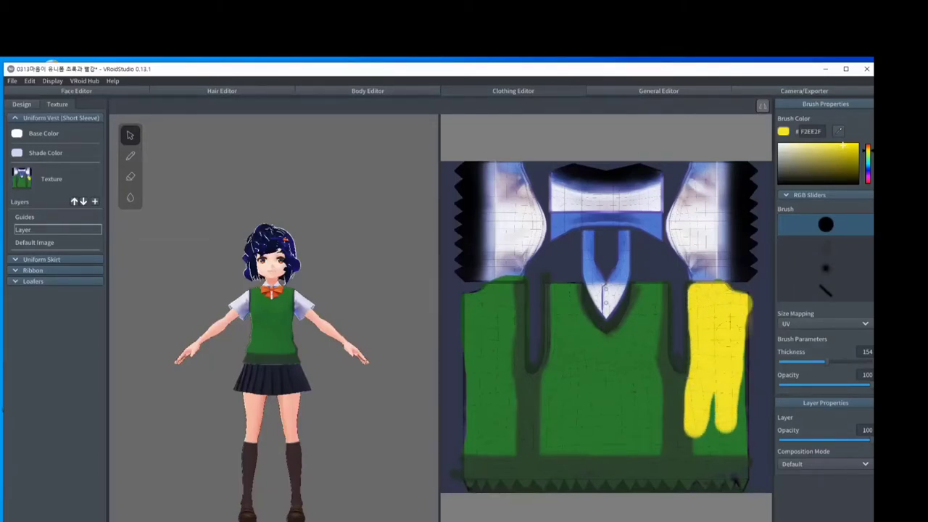
mouse_move(744, 340)
mouse_down()
mouse_move(731, 438)
mouse_move(537, 451)
mouse_move(643, 457)
mouse_move(711, 414)
mouse_move(685, 381)
mouse_move(664, 374)
mouse_move(655, 293)
mouse_move(642, 294)
mouse_move(614, 339)
mouse_move(592, 335)
mouse_move(572, 292)
mouse_move(554, 290)
mouse_move(553, 345)
mouse_move(527, 377)
mouse_move(518, 294)
mouse_move(500, 290)
mouse_move(470, 310)
mouse_move(461, 429)
mouse_up()
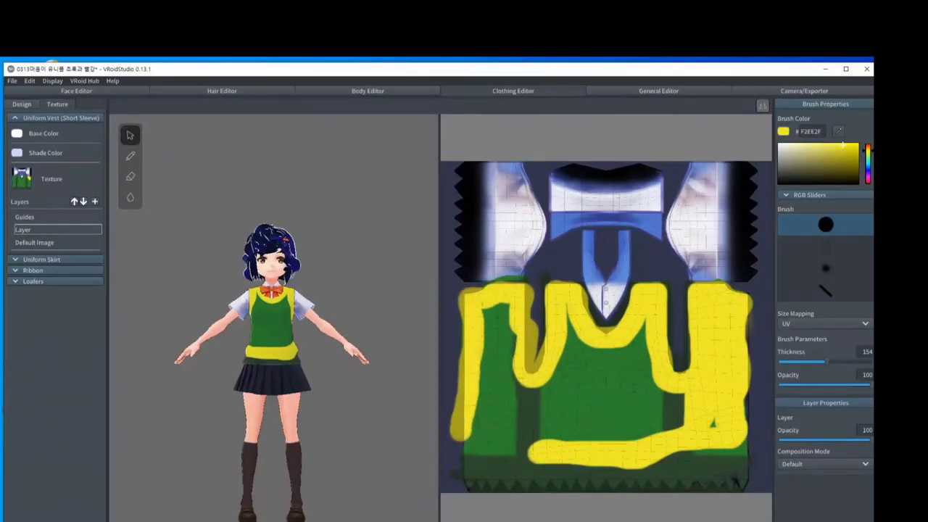
key(ctrl+z)
key(ctrl+z)
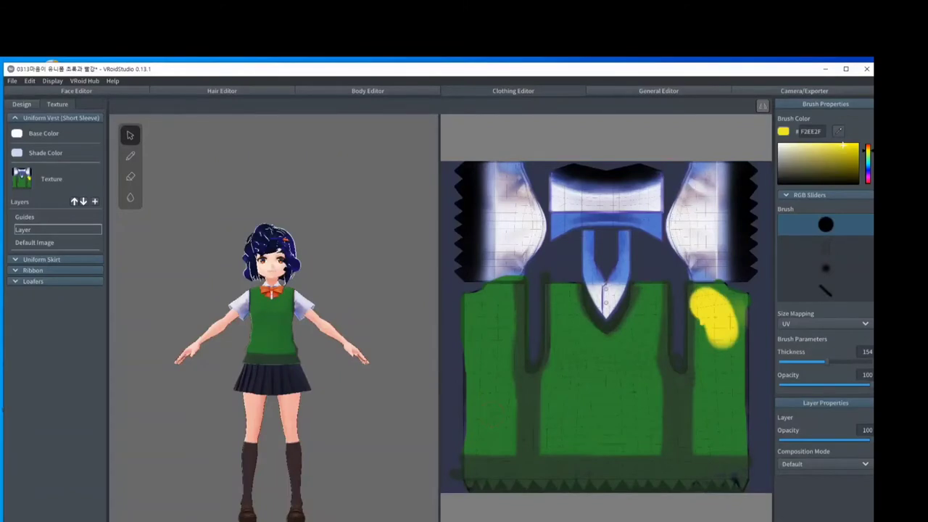
Cover the whole green vest area of the texture in yellow F2EE2F with the hard round brush at thickness 154.
mouse_move(558, 286)
mouse_down()
mouse_move(552, 356)
mouse_move(541, 381)
mouse_move(524, 383)
mouse_move(513, 293)
mouse_move(475, 301)
mouse_move(476, 476)
mouse_move(738, 475)
mouse_move(723, 304)
mouse_move(731, 300)
mouse_move(712, 288)
mouse_move(714, 338)
mouse_move(696, 295)
mouse_move(695, 305)
mouse_move(702, 397)
mouse_move(718, 428)
mouse_up()
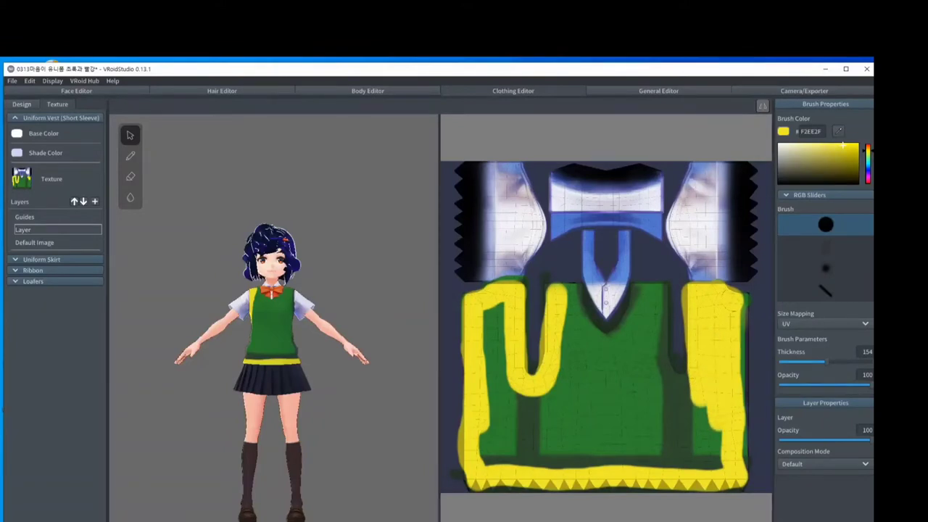
mouse_move(743, 289)
mouse_down()
mouse_move(752, 486)
mouse_move(685, 463)
mouse_move(714, 450)
mouse_move(718, 460)
mouse_move(700, 416)
mouse_move(690, 431)
mouse_move(687, 374)
mouse_move(662, 381)
mouse_move(652, 317)
mouse_move(638, 292)
mouse_move(650, 300)
mouse_move(656, 424)
mouse_up()
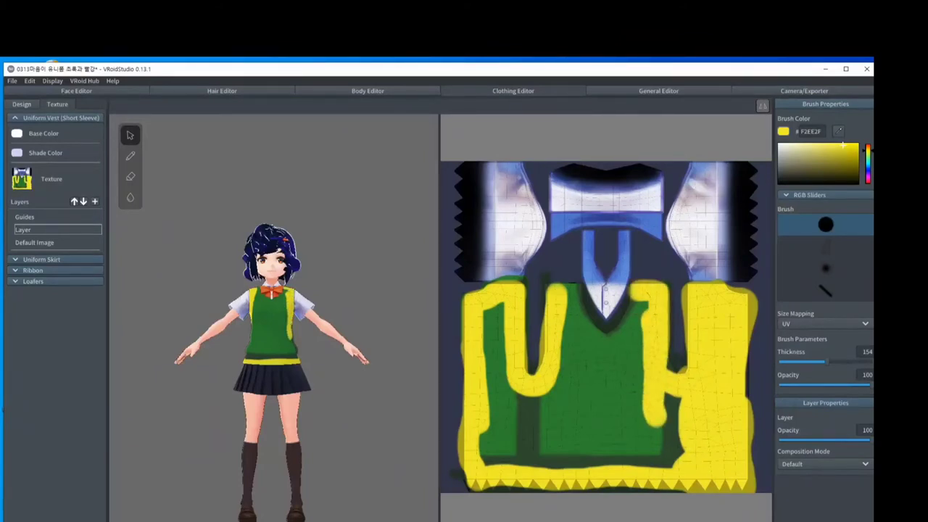
mouse_move(637, 293)
mouse_down()
mouse_move(617, 335)
mouse_move(600, 346)
mouse_move(568, 285)
mouse_move(568, 438)
mouse_move(625, 354)
mouse_move(641, 344)
mouse_move(584, 377)
mouse_move(584, 391)
mouse_move(644, 402)
mouse_move(643, 417)
mouse_move(554, 435)
mouse_move(674, 399)
mouse_move(674, 435)
mouse_move(634, 460)
mouse_move(507, 461)
mouse_move(659, 434)
mouse_move(656, 444)
mouse_up()
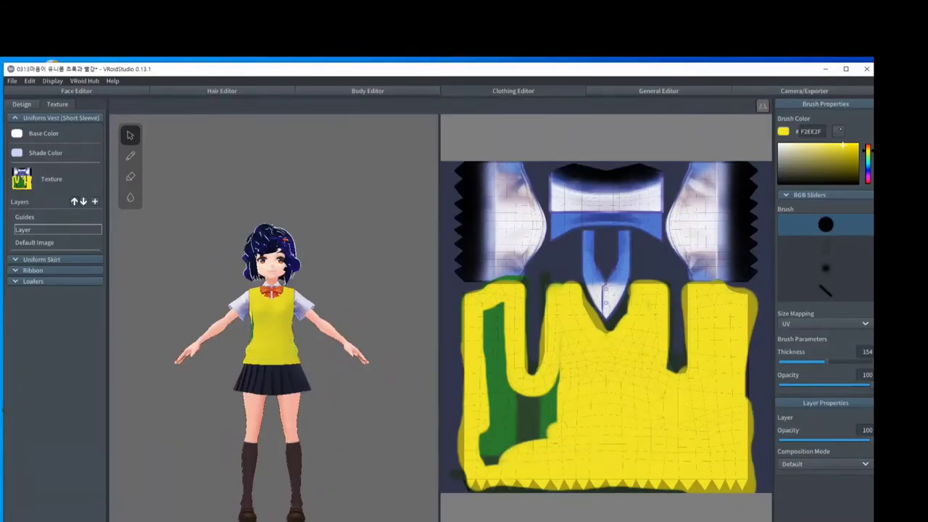
mouse_move(551, 435)
mouse_down()
mouse_move(558, 373)
mouse_move(533, 439)
mouse_move(489, 310)
mouse_move(497, 413)
mouse_move(485, 446)
mouse_move(487, 366)
mouse_up()
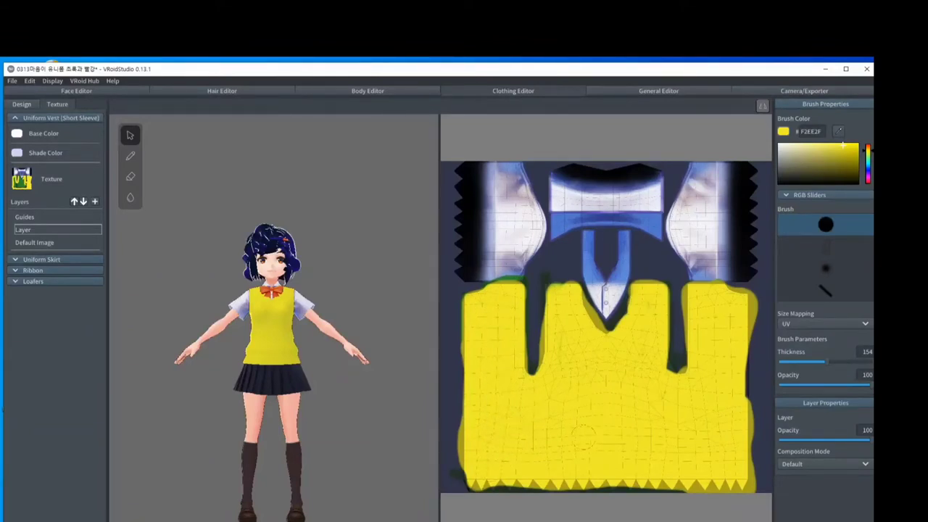
Try an orange hue and eyedropper samples of the interface greys as the brush color.
click(868, 149)
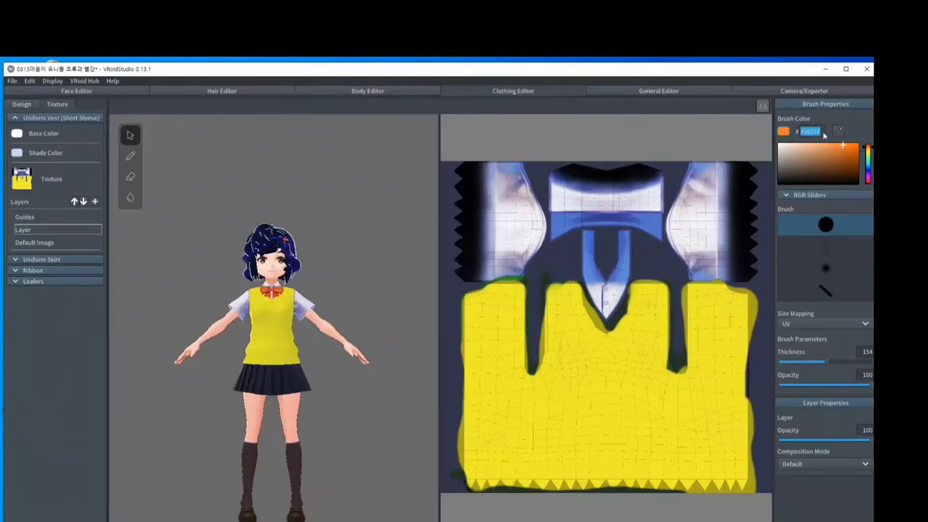
click(792, 127)
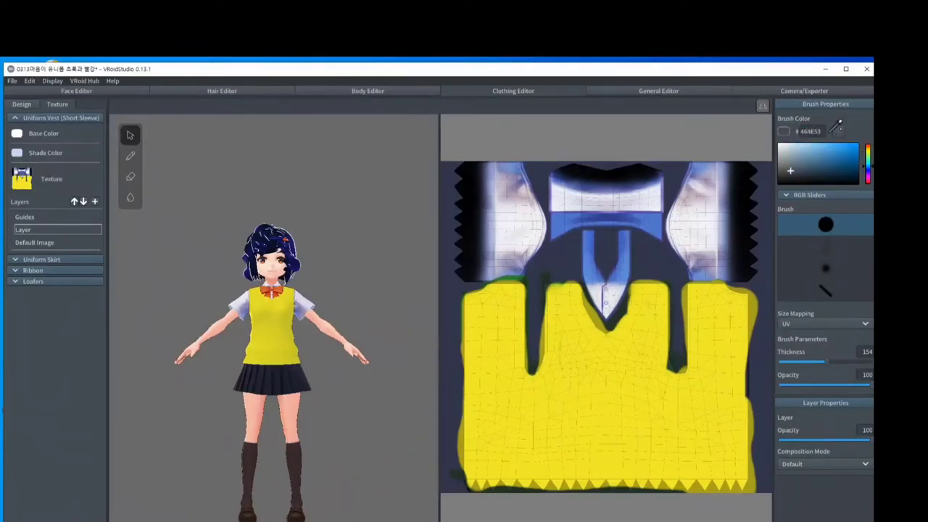
click(794, 131)
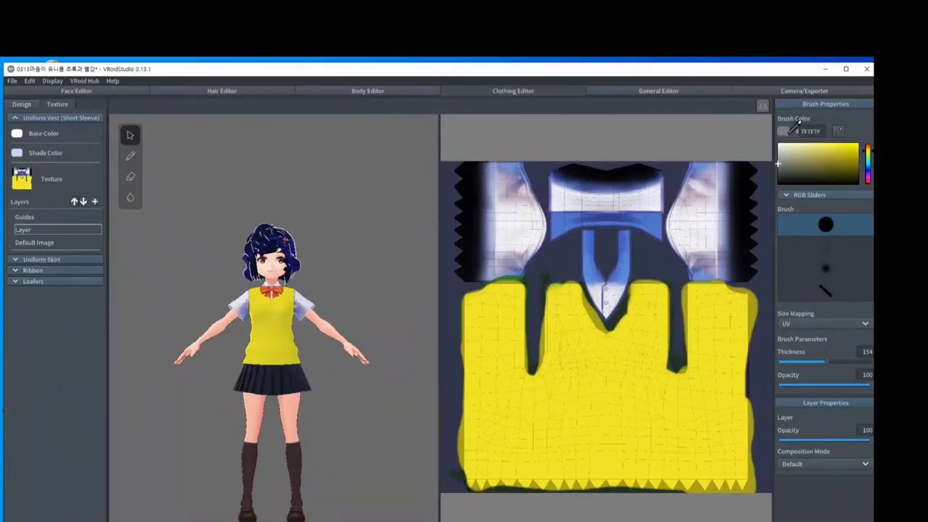
click(789, 128)
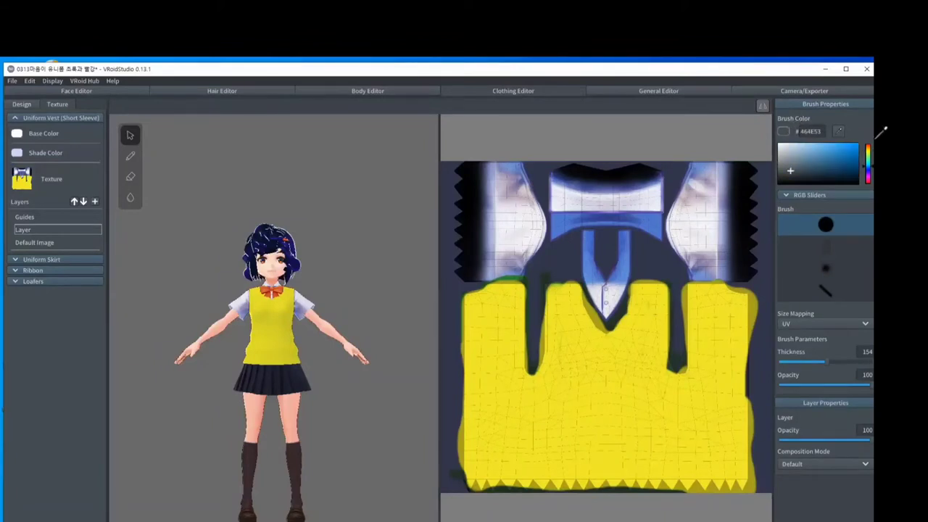
Set the brush color to off-white F2EEEC.
click(870, 142)
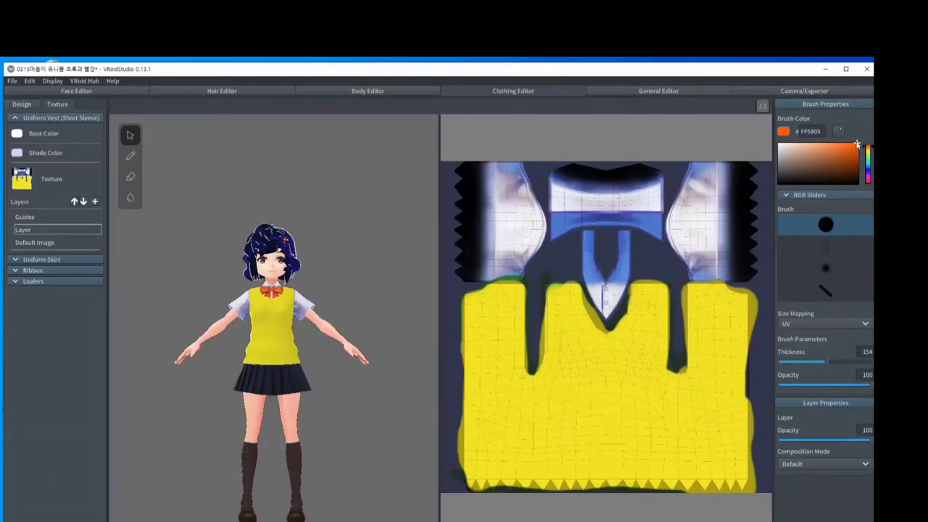
mouse_move(856, 145)
mouse_down()
mouse_move(857, 167)
mouse_move(860, 157)
mouse_up()
click(781, 148)
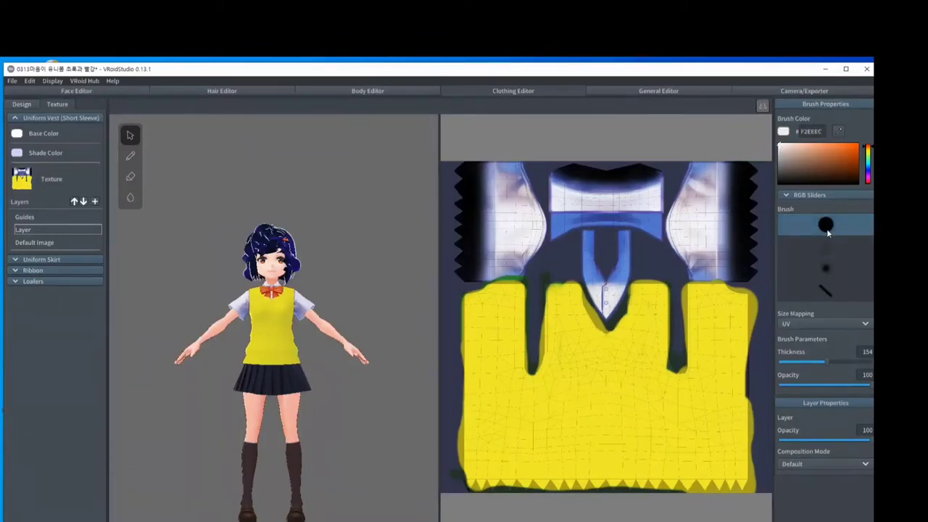
Paint the rightmost sleeve and the collar off-white, and the V-shaped neckline piece with brush thickness 99.
mouse_move(721, 174)
mouse_down()
mouse_move(723, 236)
mouse_move(738, 171)
mouse_move(748, 174)
mouse_move(739, 232)
mouse_move(745, 268)
mouse_move(734, 255)
mouse_move(718, 259)
mouse_move(726, 250)
mouse_move(703, 255)
mouse_move(686, 239)
mouse_move(706, 175)
mouse_move(697, 208)
mouse_move(723, 196)
mouse_move(731, 248)
mouse_move(676, 180)
mouse_move(630, 187)
mouse_move(645, 174)
mouse_move(574, 174)
mouse_move(596, 185)
mouse_move(567, 189)
mouse_move(588, 201)
mouse_move(568, 207)
mouse_move(558, 192)
mouse_move(568, 200)
mouse_move(618, 190)
mouse_move(563, 203)
mouse_move(657, 228)
mouse_move(613, 212)
mouse_move(554, 236)
mouse_up()
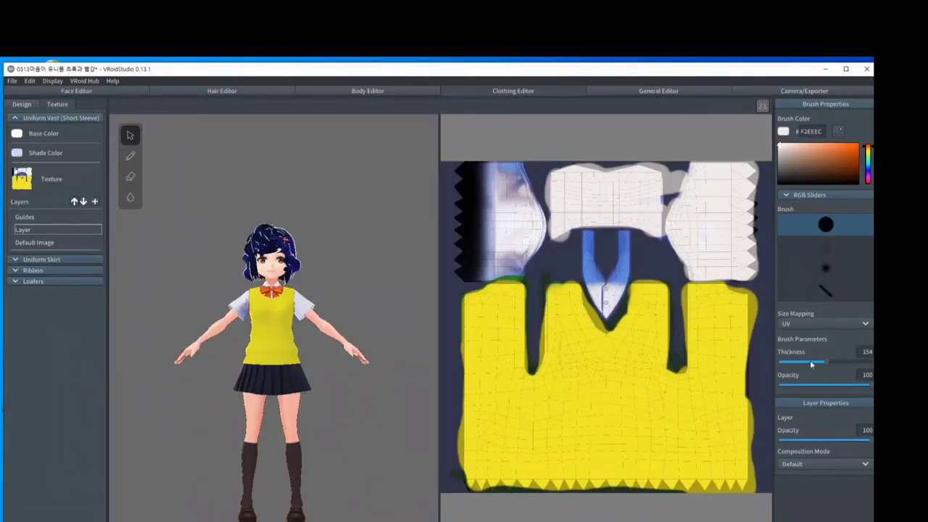
mouse_move(628, 229)
mouse_down()
mouse_move(621, 276)
mouse_move(603, 294)
mouse_move(585, 232)
mouse_up()
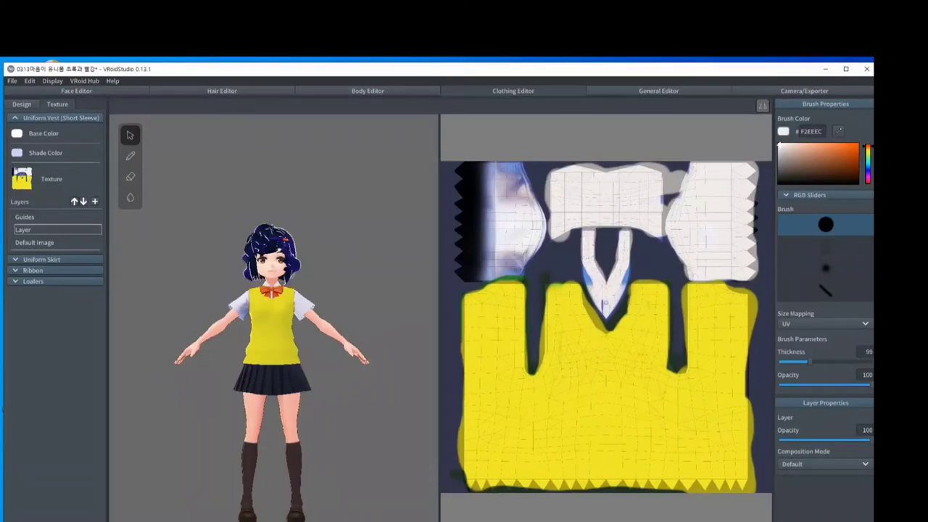
mouse_move(590, 286)
mouse_down()
mouse_move(608, 308)
mouse_move(634, 228)
mouse_up()
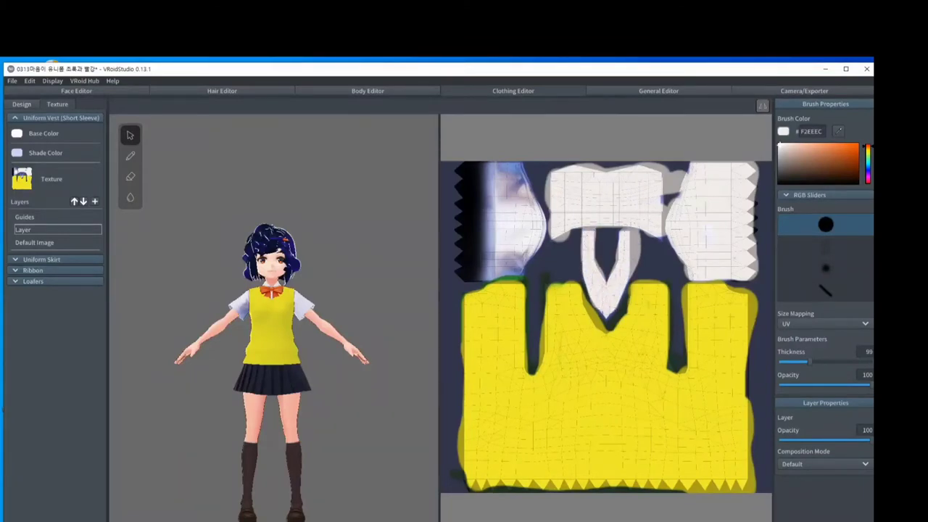
Paint the leftmost sleeve of the vest texture off-white with brush thickness 170.
click(832, 361)
mouse_move(503, 199)
mouse_down()
mouse_move(504, 174)
mouse_move(526, 204)
mouse_up()
mouse_move(526, 237)
mouse_down()
mouse_move(510, 259)
mouse_move(474, 263)
mouse_move(471, 187)
mouse_move(490, 177)
mouse_move(478, 211)
mouse_move(501, 207)
mouse_move(482, 223)
mouse_up()
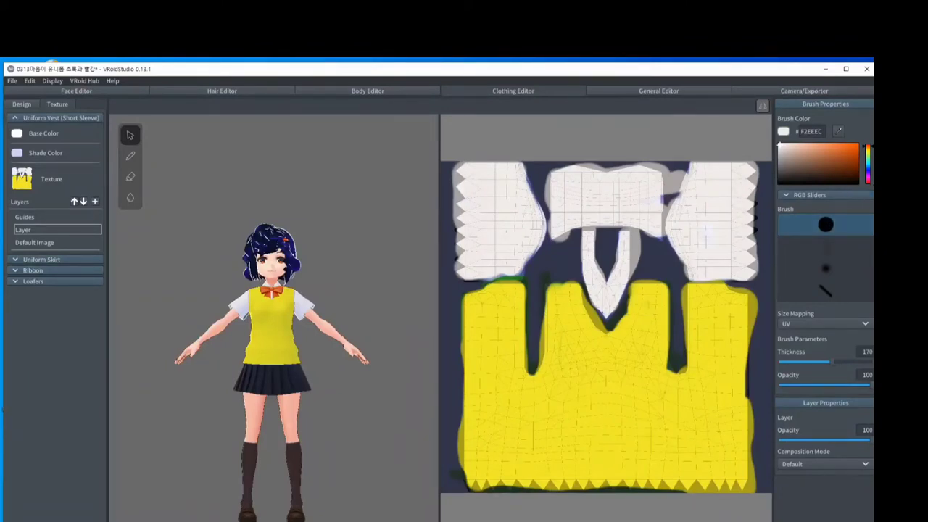
Set the brush color to blue 0F29C8, and move the painted vest layer below the default image and back above it.
drag(868, 148, 867, 171)
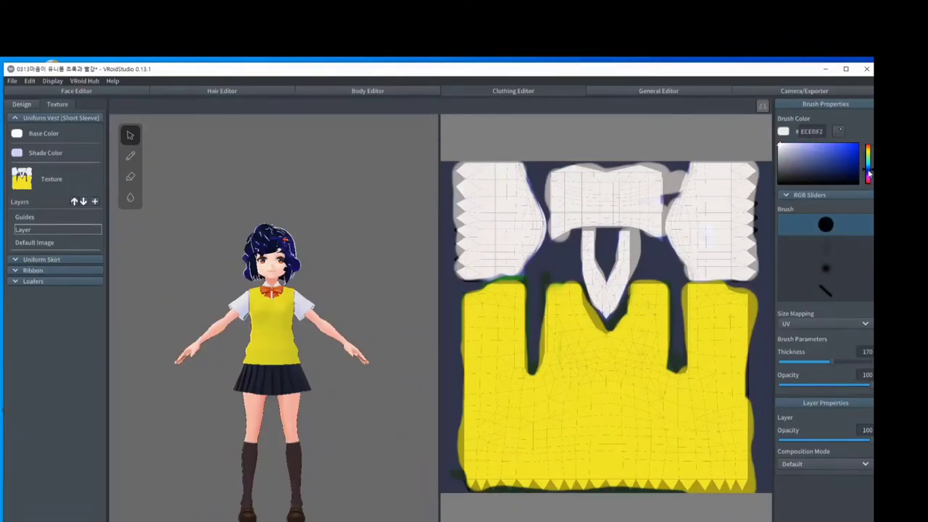
click(852, 152)
click(83, 202)
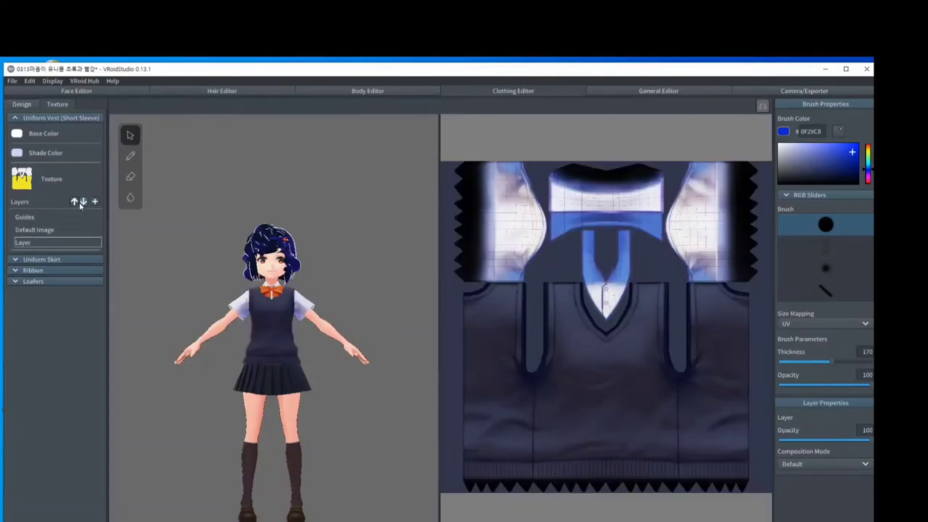
click(74, 202)
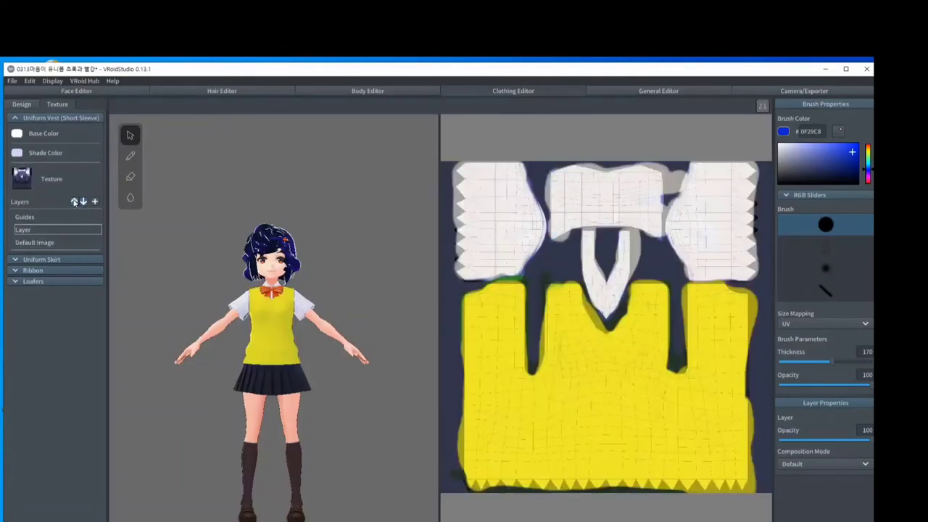
Expand the Uniform Skirt texture settings, and move the vest's Guides layer to the bottom and back to the top.
click(15, 275)
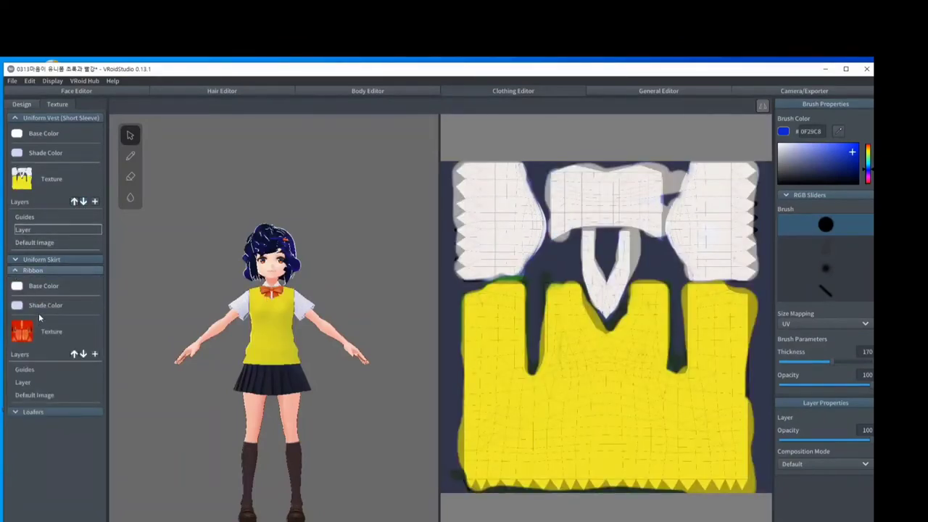
click(22, 270)
click(33, 262)
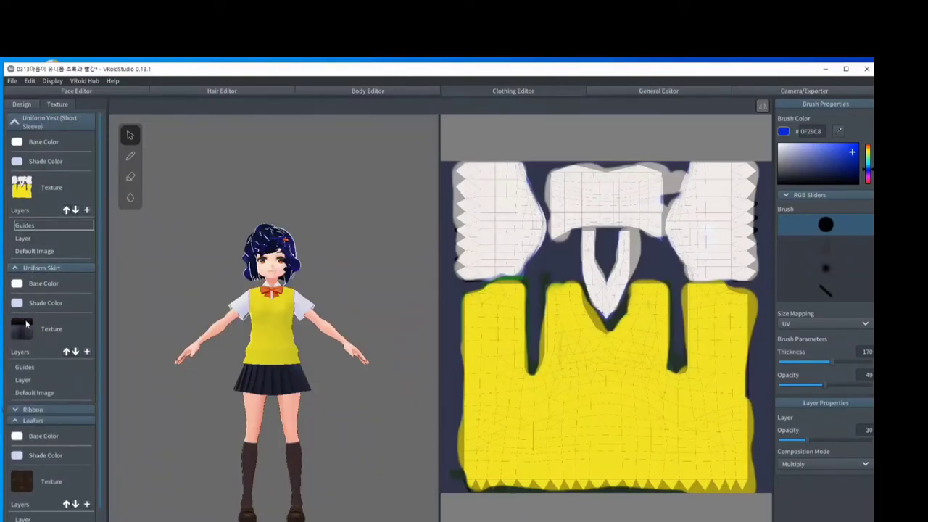
click(75, 352)
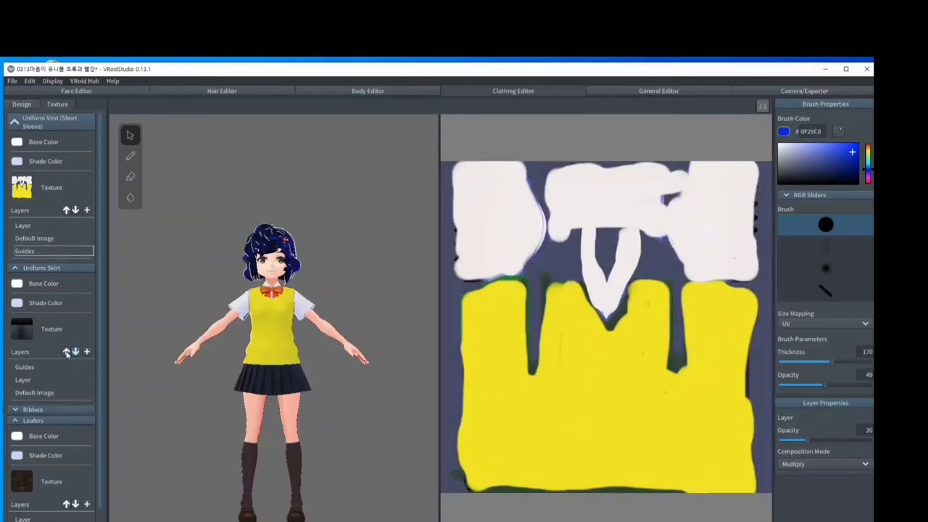
click(66, 352)
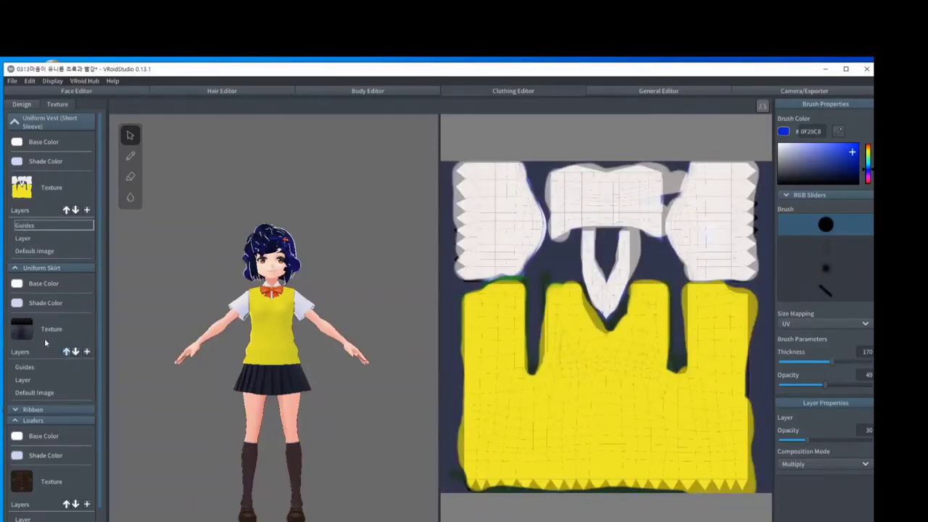
Add a layer to the vest texture, and paint part of the skirt's pleats blue 1835EC on its Guides layer with brush thickness 144.
click(86, 352)
click(32, 380)
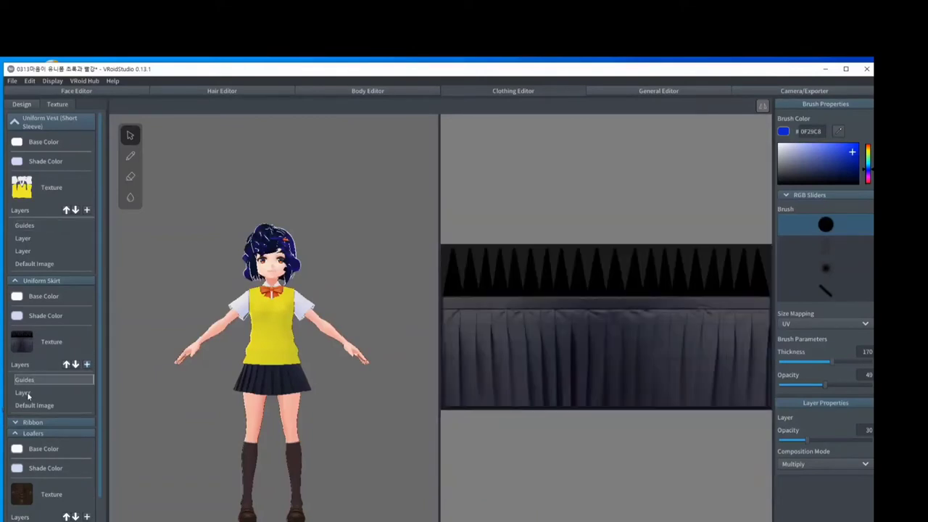
click(853, 150)
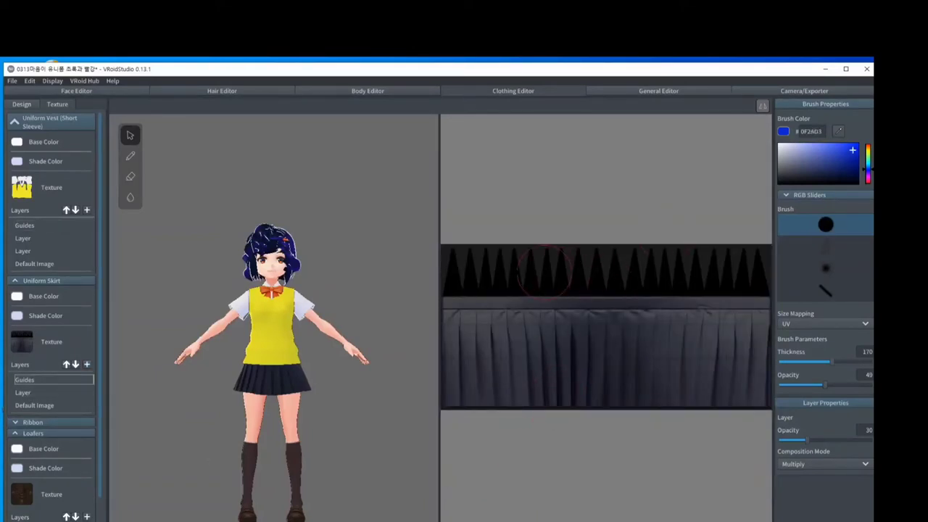
drag(821, 366, 819, 365)
click(851, 148)
mouse_move(713, 362)
mouse_down()
mouse_move(656, 330)
mouse_move(561, 330)
mouse_move(703, 315)
mouse_move(618, 331)
mouse_up()
Set the brush's size mapping to World and opacity to 80, and raise the skirt's Guides layer opacity to 100.
click(863, 324)
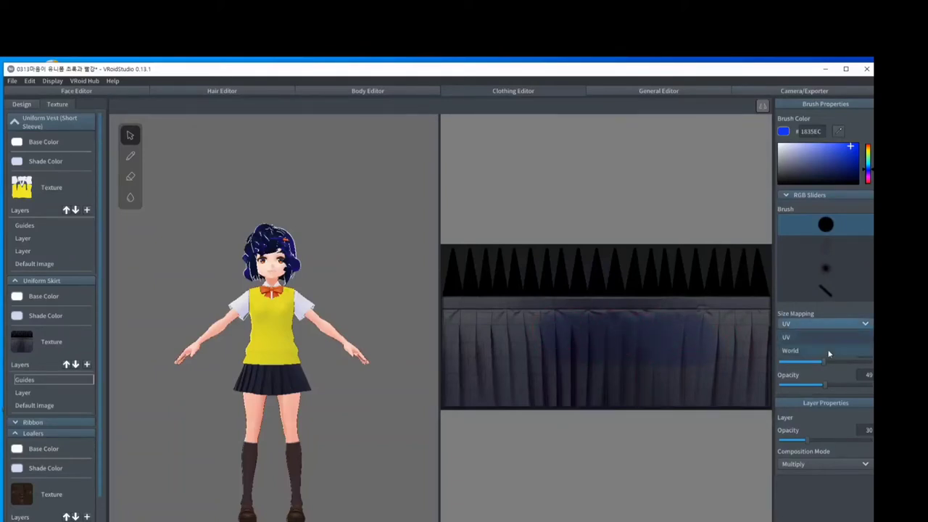
click(858, 350)
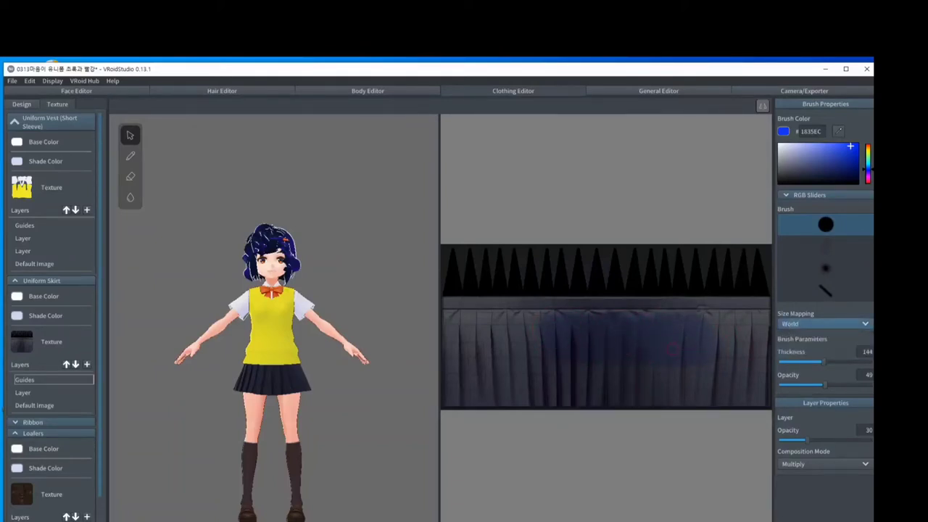
click(861, 320)
click(821, 337)
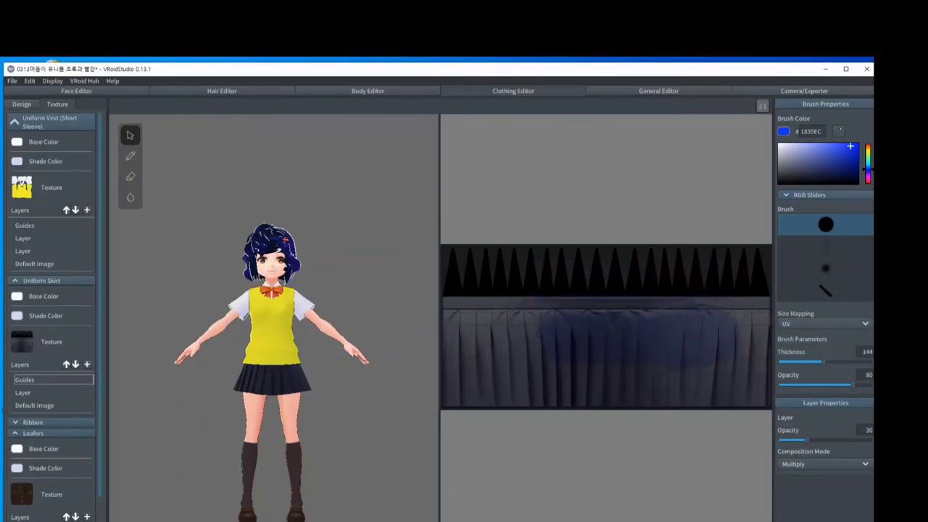
click(864, 324)
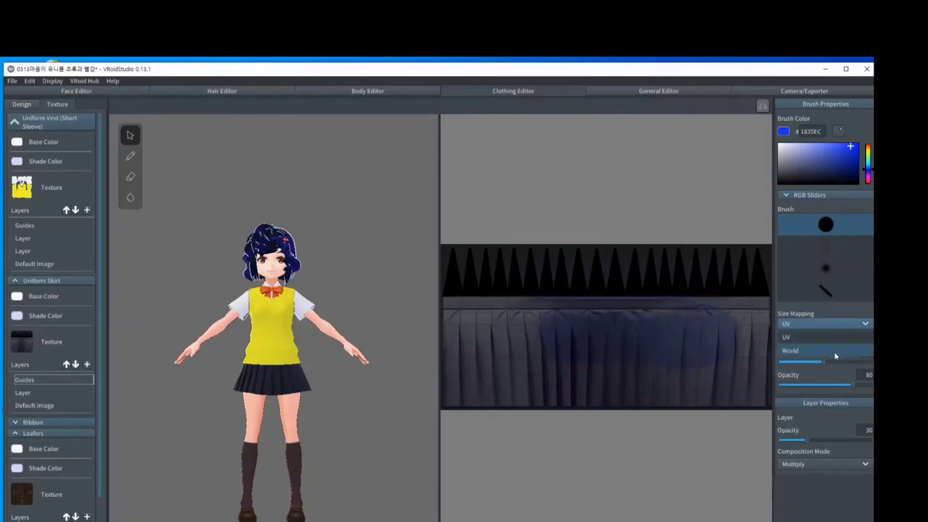
click(834, 351)
drag(807, 439, 872, 441)
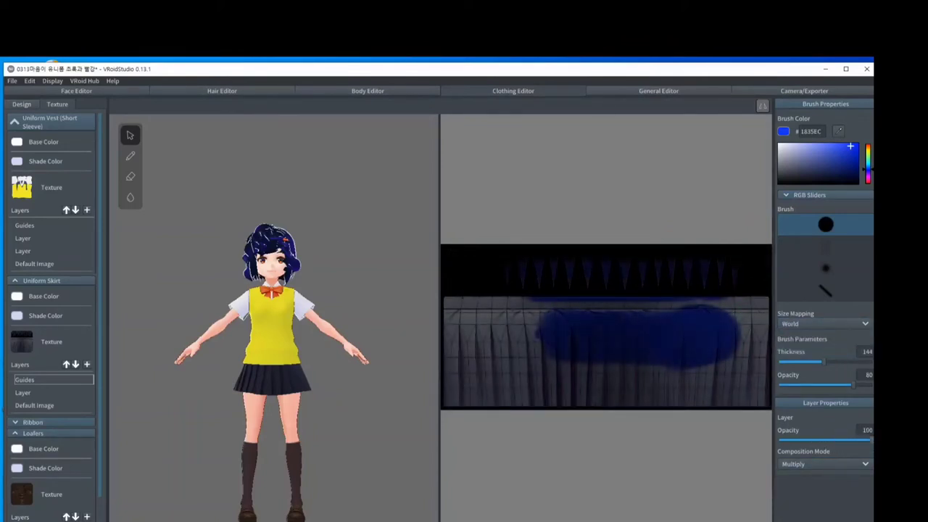
Paint the whole skirt blue with brush thickness 287, and undo the skirt strokes and the added vest layer.
drag(834, 362, 870, 361)
mouse_move(678, 310)
mouse_down()
mouse_move(456, 305)
mouse_move(451, 398)
mouse_move(760, 399)
mouse_move(755, 287)
mouse_move(732, 352)
mouse_move(739, 386)
mouse_move(549, 395)
mouse_move(734, 369)
mouse_move(551, 369)
mouse_move(484, 402)
mouse_move(492, 388)
mouse_move(459, 372)
mouse_move(455, 295)
mouse_move(489, 312)
mouse_move(559, 316)
mouse_move(450, 330)
mouse_move(551, 336)
mouse_move(457, 358)
mouse_move(507, 359)
mouse_move(472, 365)
mouse_move(491, 375)
mouse_move(742, 359)
mouse_move(746, 314)
mouse_move(627, 310)
mouse_up()
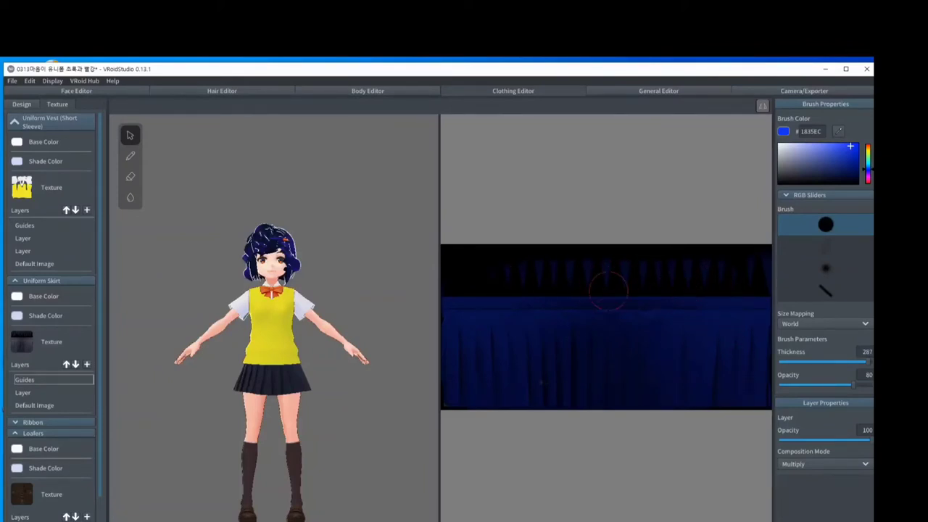
key(ctrl+z)
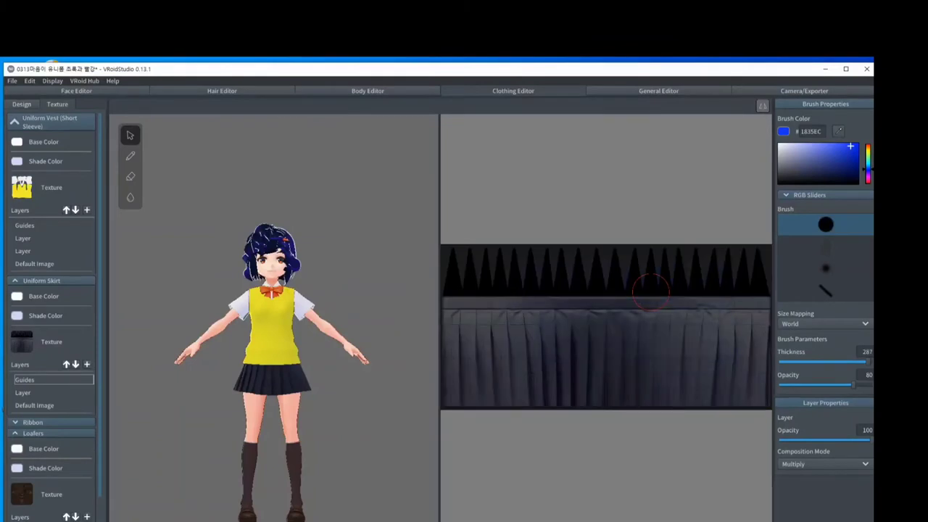
key(ctrl+z)
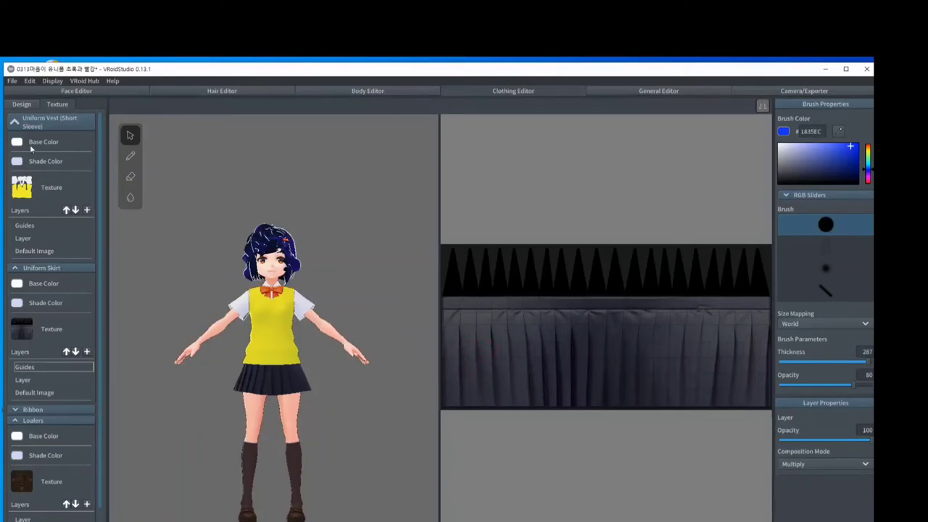
Review the clothing and accessory choices in the outfit's design settings, and open the shoe settings.
click(27, 106)
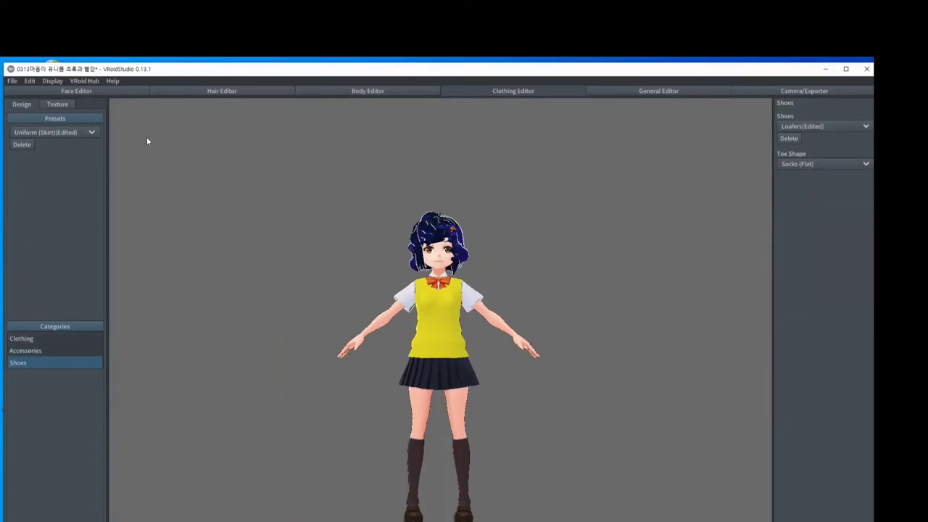
click(32, 339)
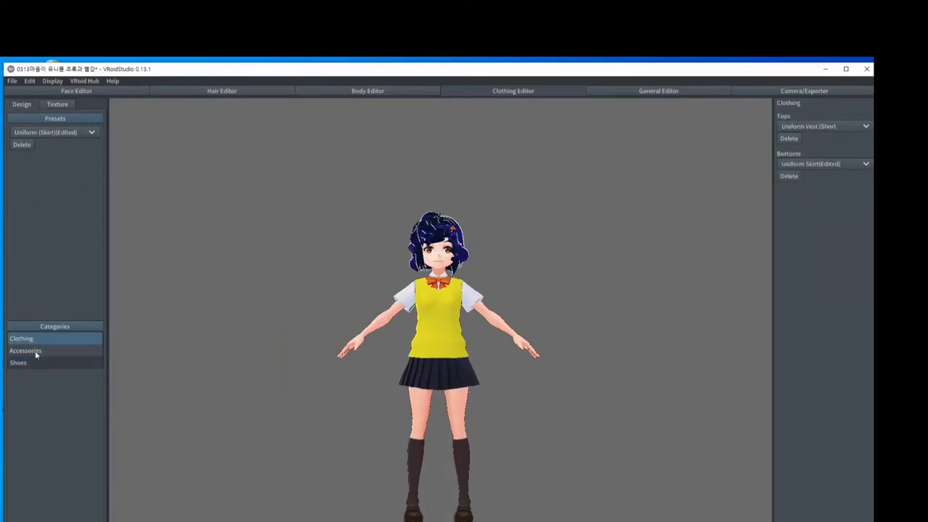
click(36, 352)
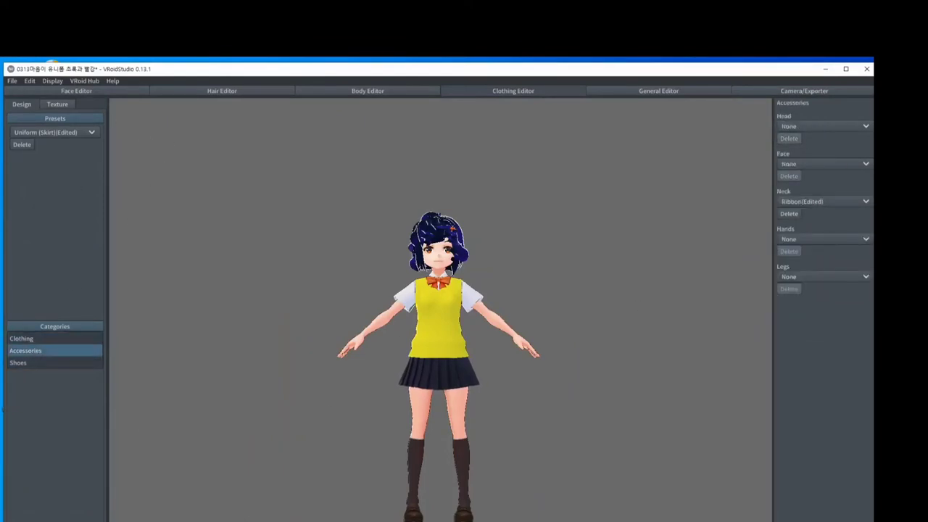
click(867, 278)
click(864, 240)
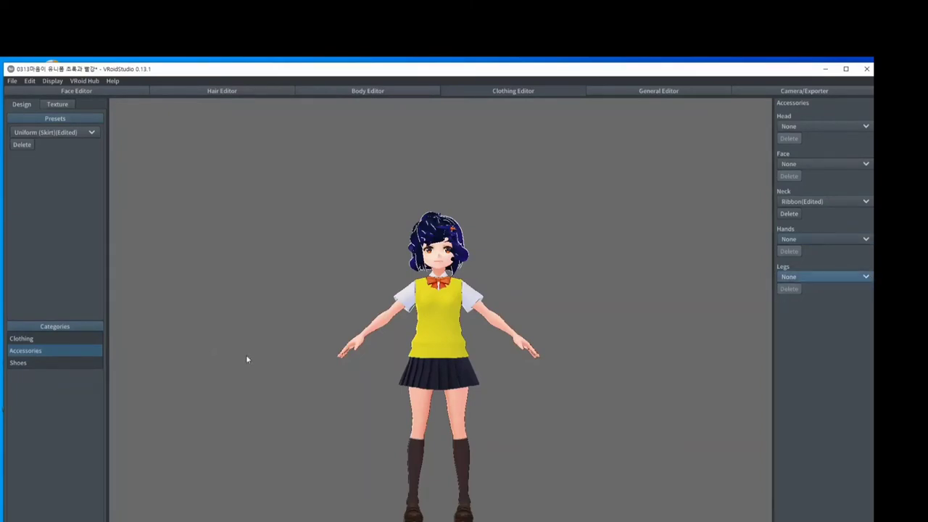
click(51, 363)
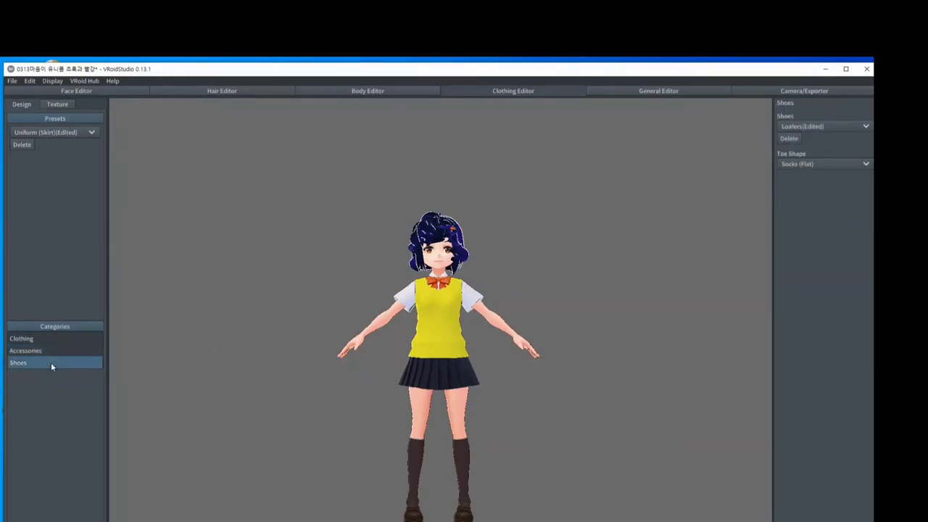
Try the toe shapes Bare Foot (Angled) and Socks (Flat), and settle on Bare Foot (Angled).
click(863, 166)
click(814, 200)
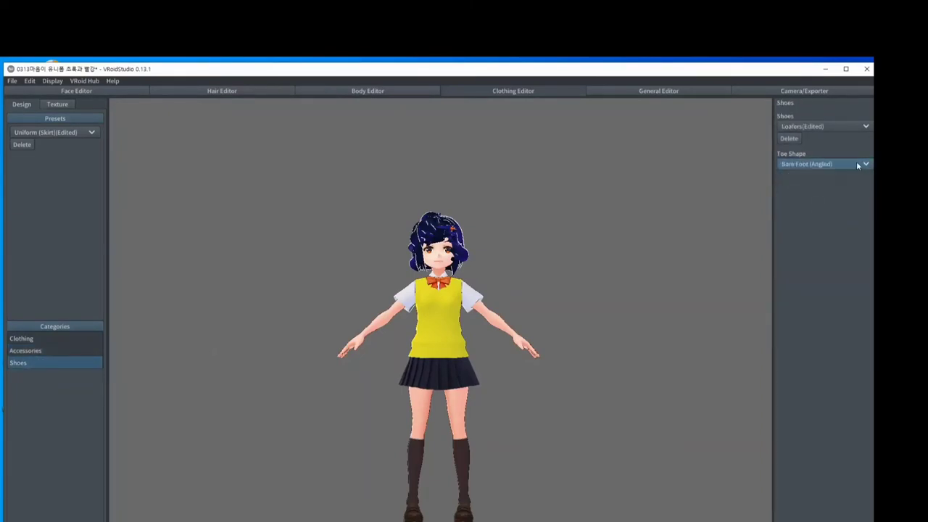
click(857, 166)
click(808, 186)
click(865, 164)
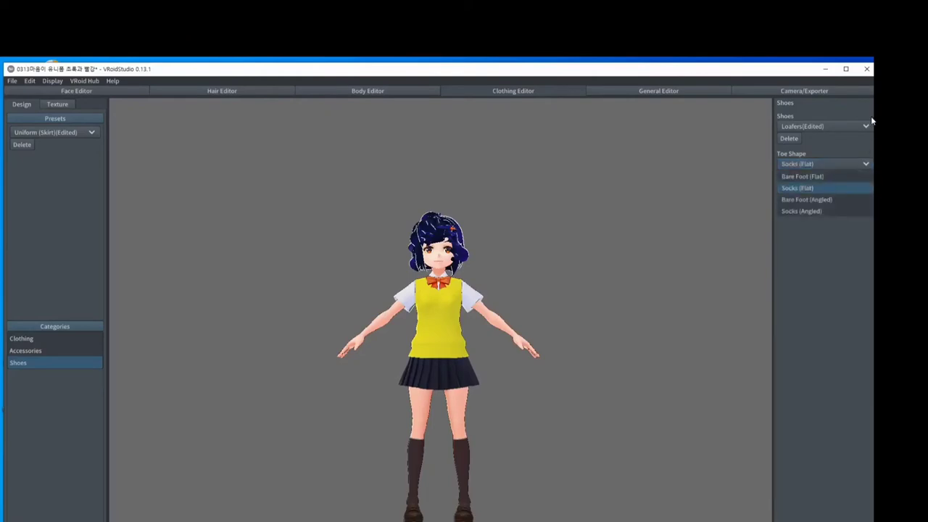
click(790, 143)
click(863, 165)
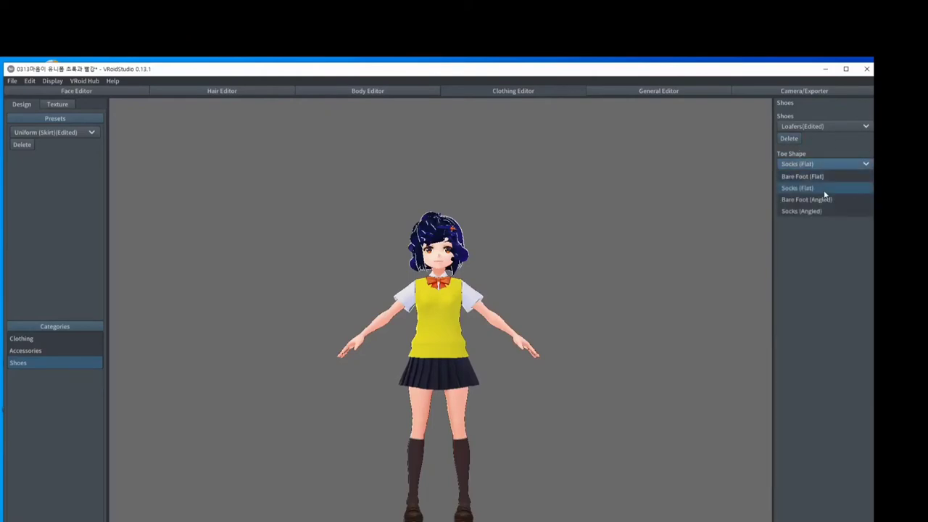
click(821, 199)
Change the shoes to Basketball Sneakers and set the higher sole height to about 5.84.
click(864, 124)
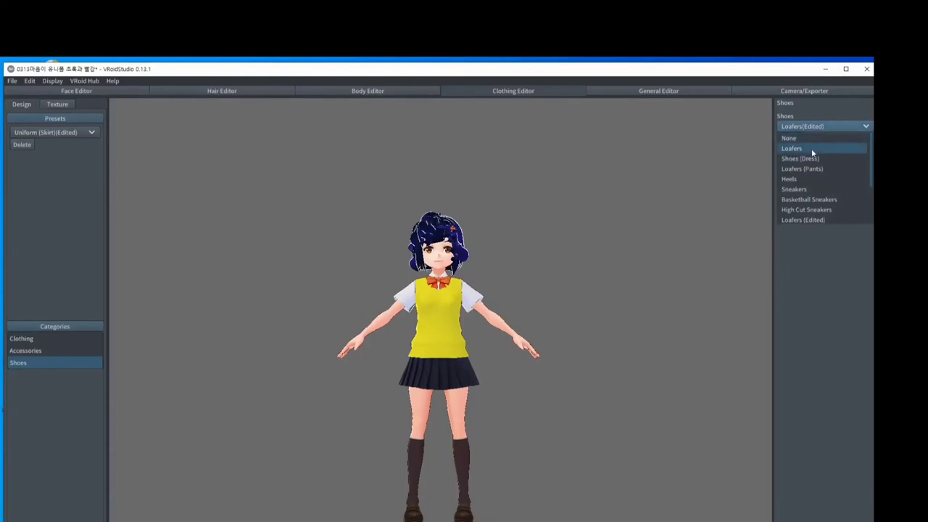
click(810, 151)
click(866, 127)
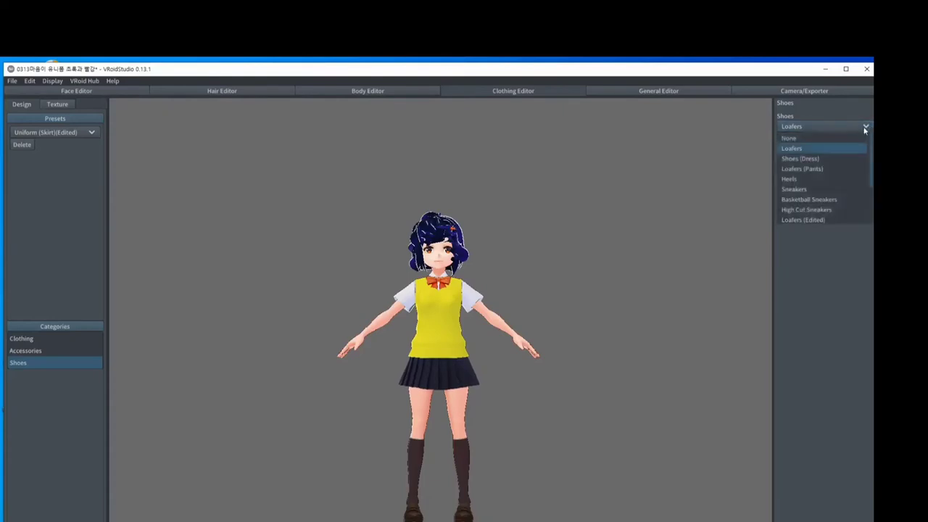
click(815, 200)
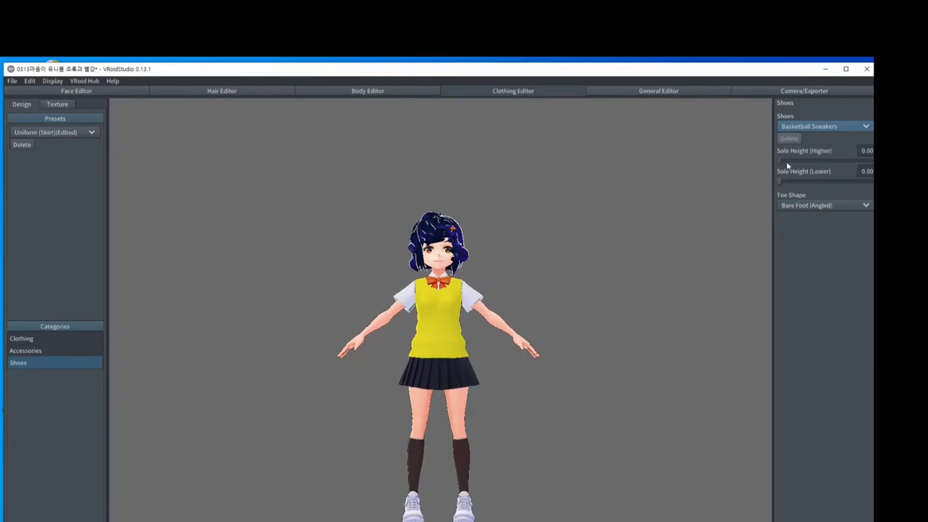
mouse_move(786, 161)
mouse_down()
mouse_move(815, 160)
mouse_move(782, 161)
mouse_up()
Look through the outfit presets and the Accessories, Clothing and Shoes categories.
click(44, 132)
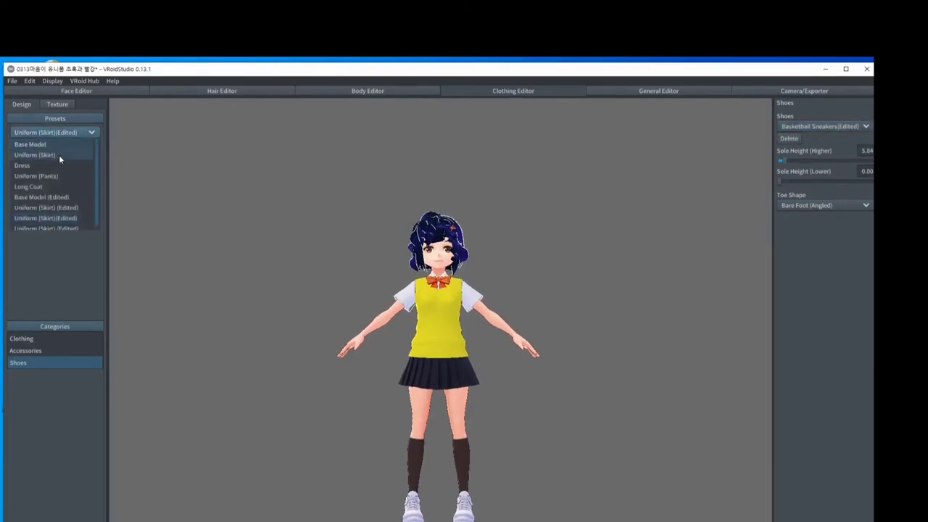
scroll(56, 194, down, 1)
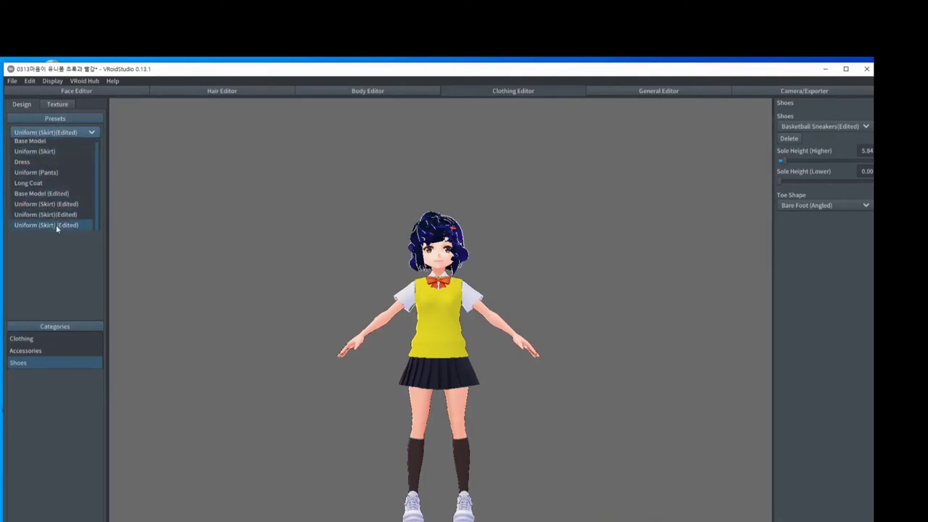
click(33, 352)
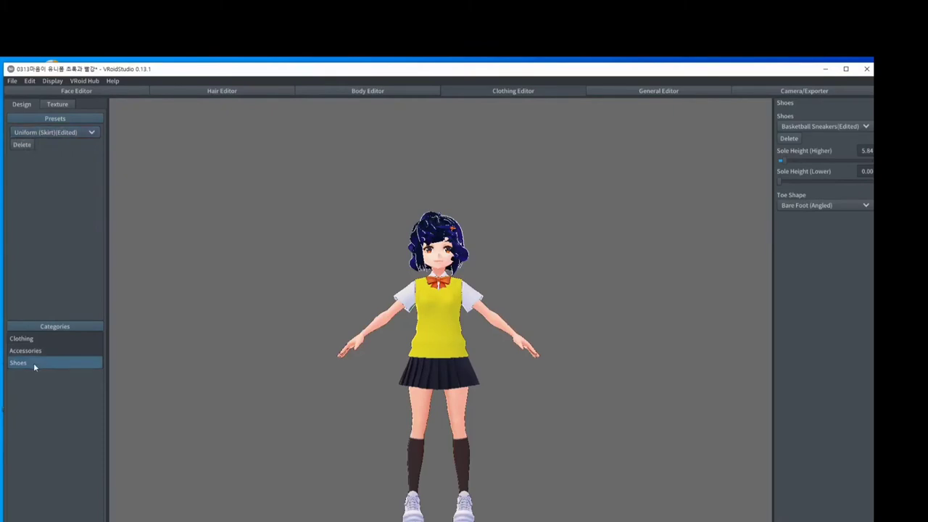
click(25, 352)
click(25, 340)
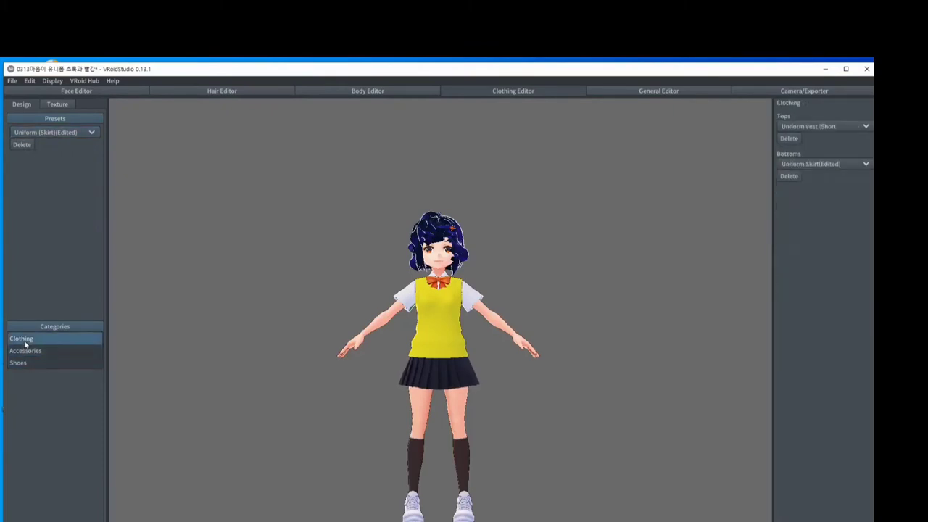
click(24, 350)
click(24, 362)
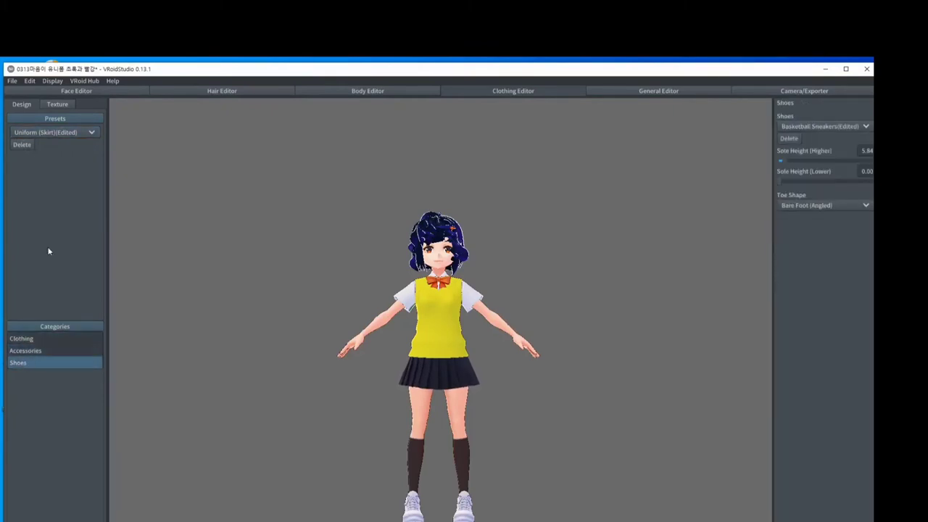
click(37, 338)
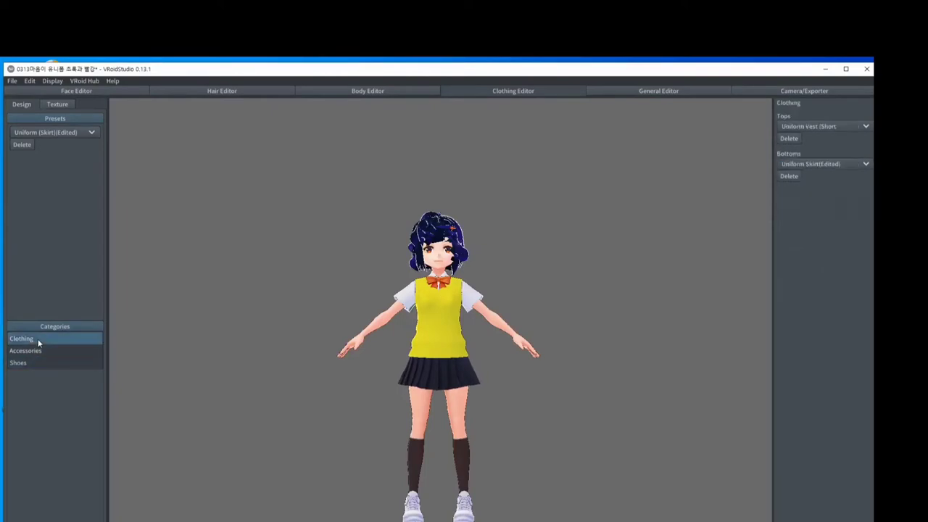
Try the edited Uniform Skirt, Pants (No Crease) and Pants (Long Coat) as the character's bottoms.
click(865, 165)
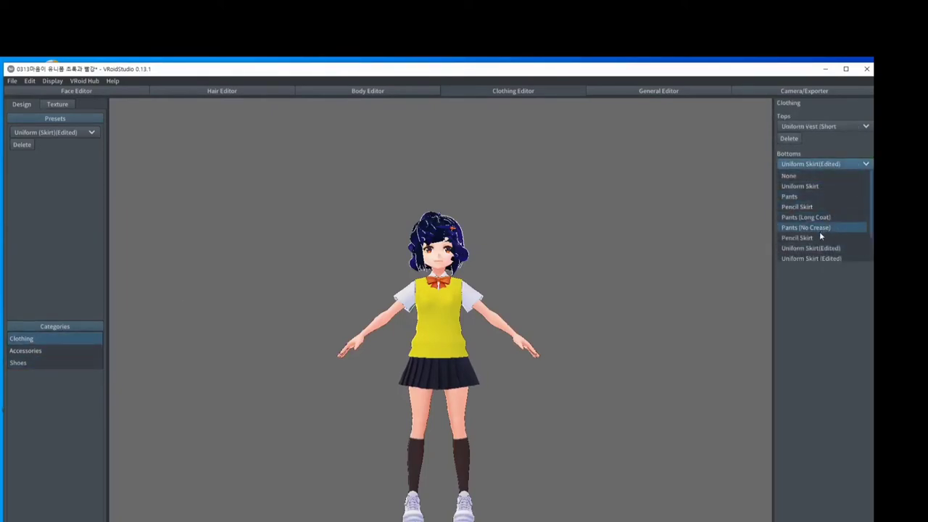
scroll(821, 237, down, 3)
click(821, 258)
click(865, 163)
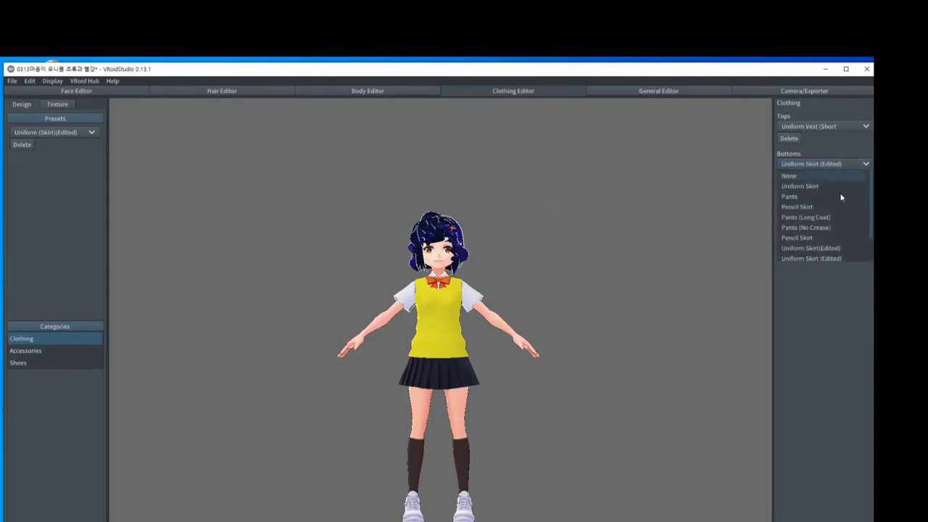
click(826, 227)
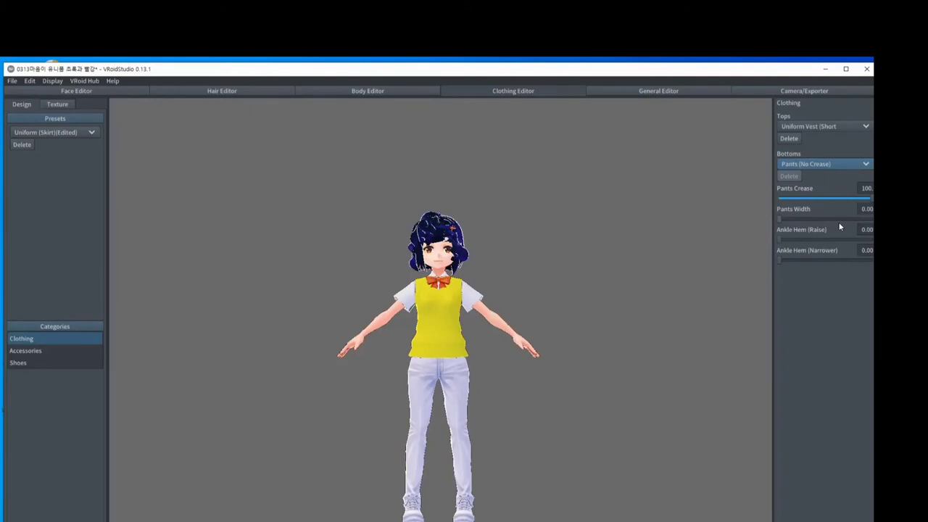
click(865, 164)
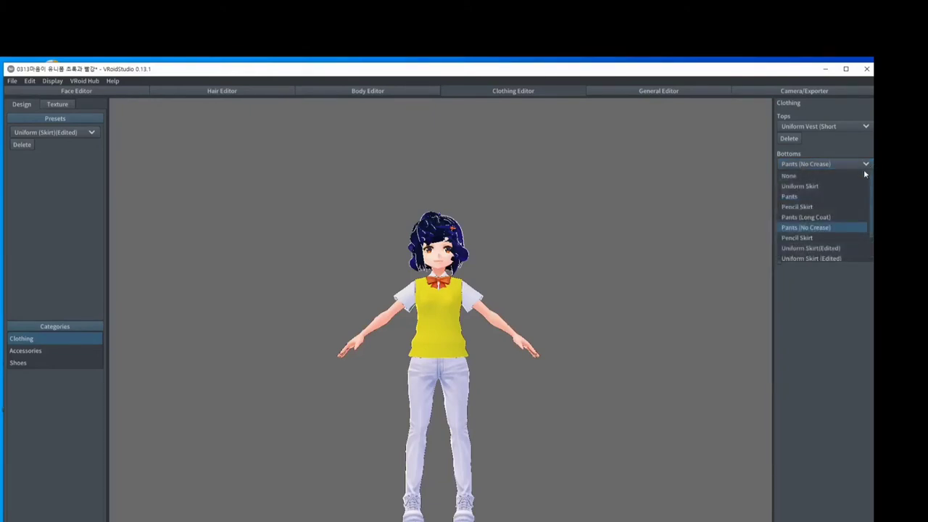
click(822, 217)
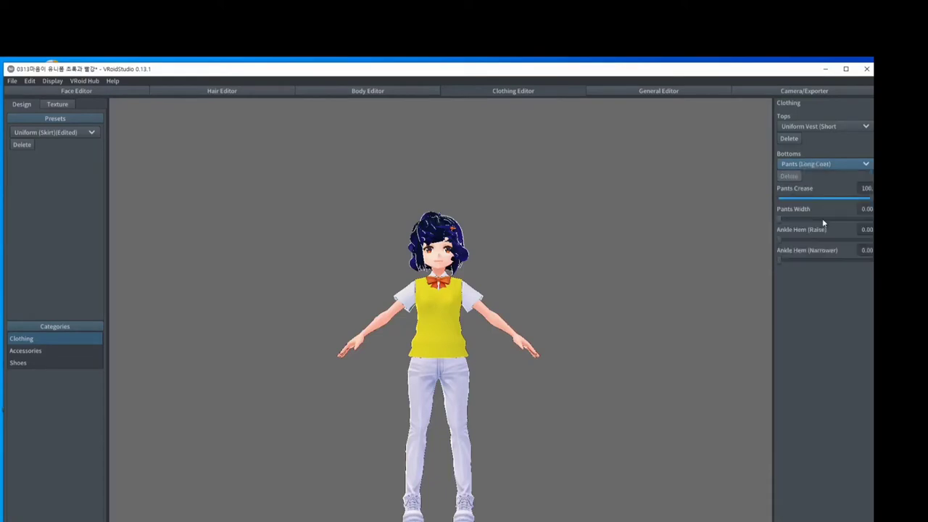
Try the Pencil Skirt and the Pants as bottoms, and return to Uniform Skirt(Edited).
click(852, 167)
click(817, 204)
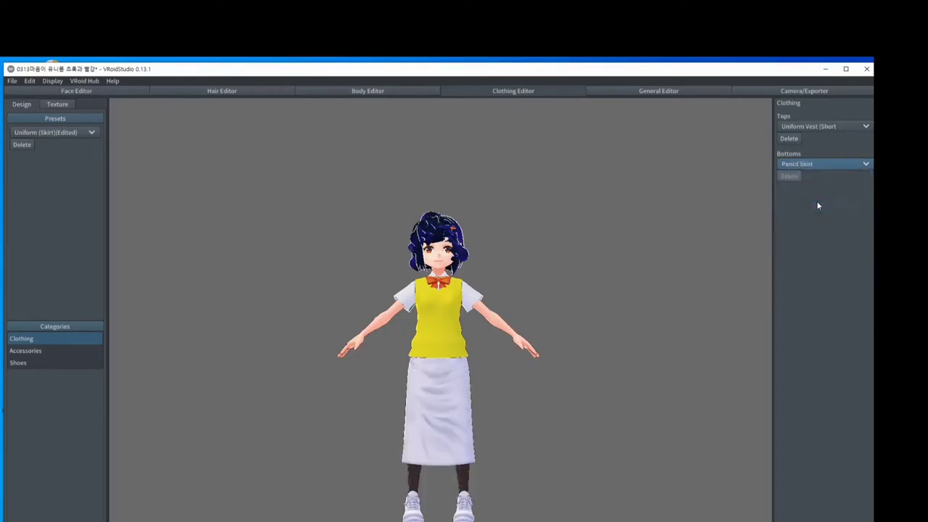
click(865, 164)
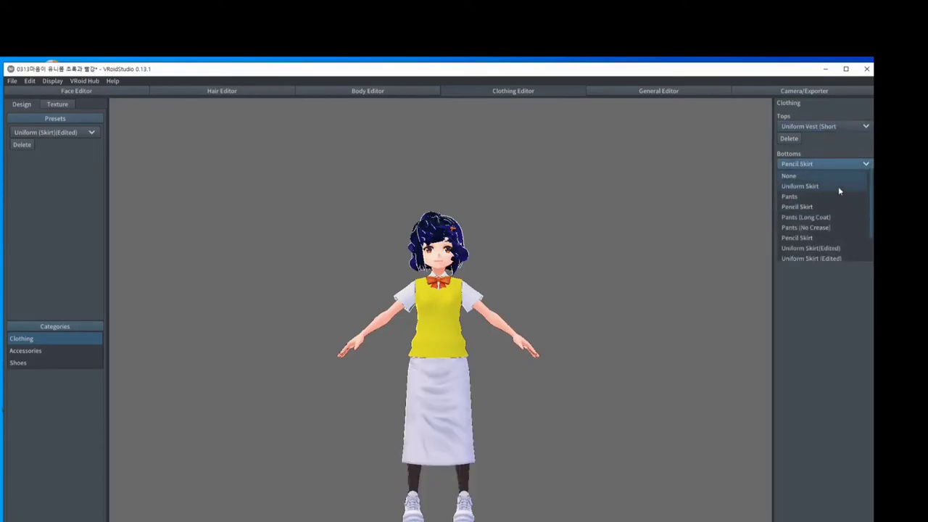
click(808, 200)
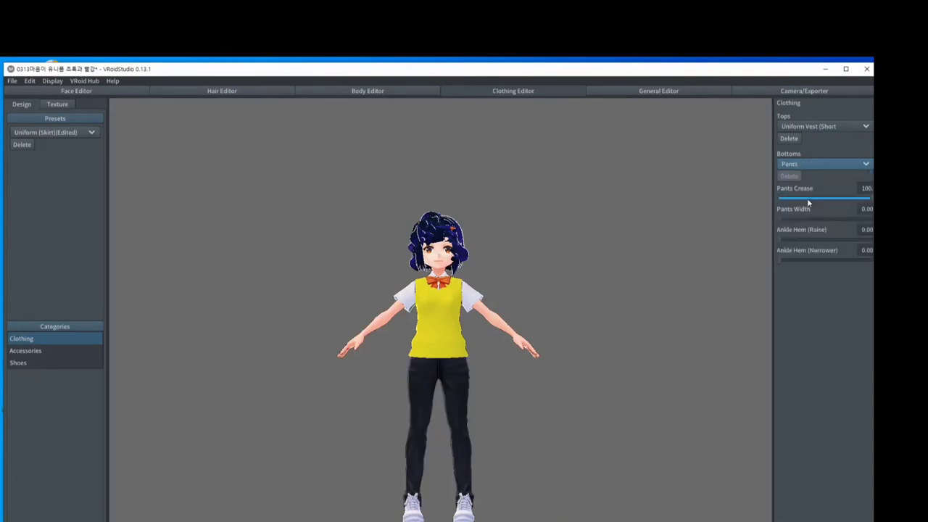
click(864, 165)
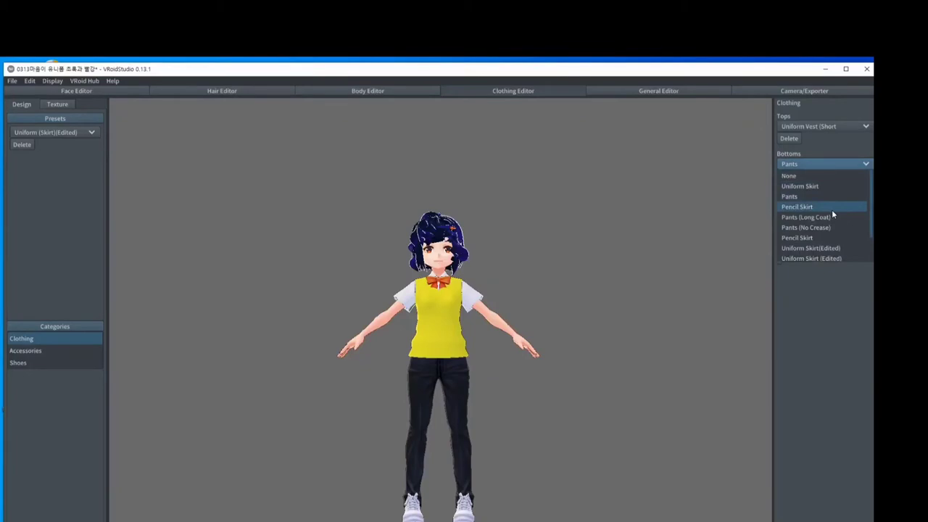
click(831, 209)
click(862, 166)
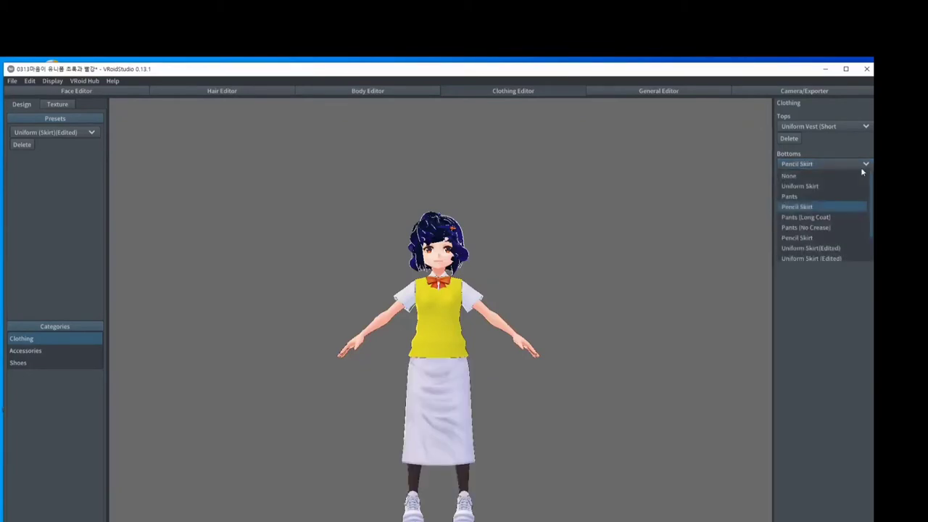
click(827, 247)
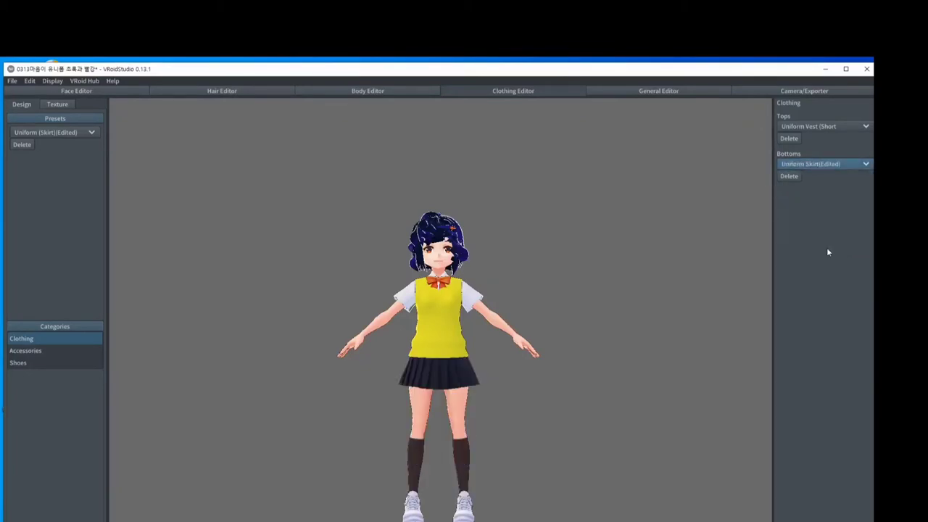
Compare the last Uniform Skirt (Edited), the second Pencil Skirt and the Pants on the character.
click(865, 165)
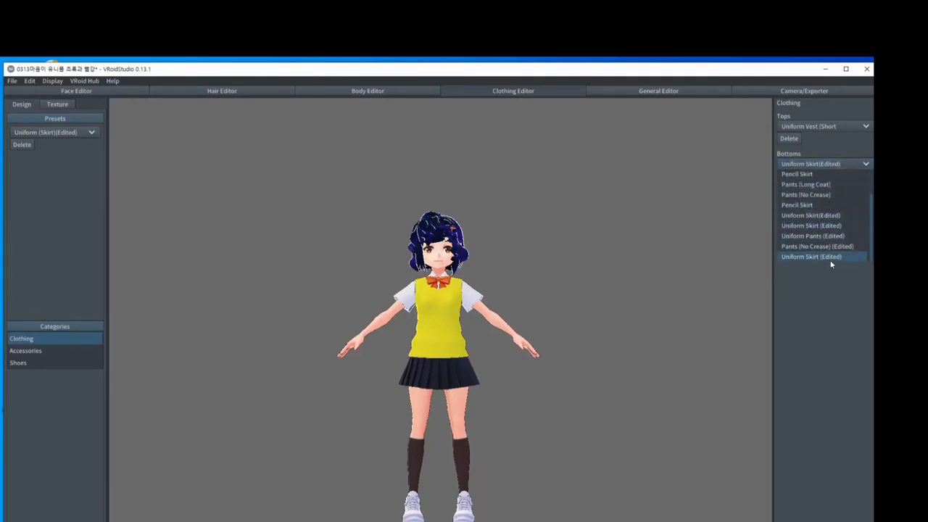
click(830, 259)
click(864, 164)
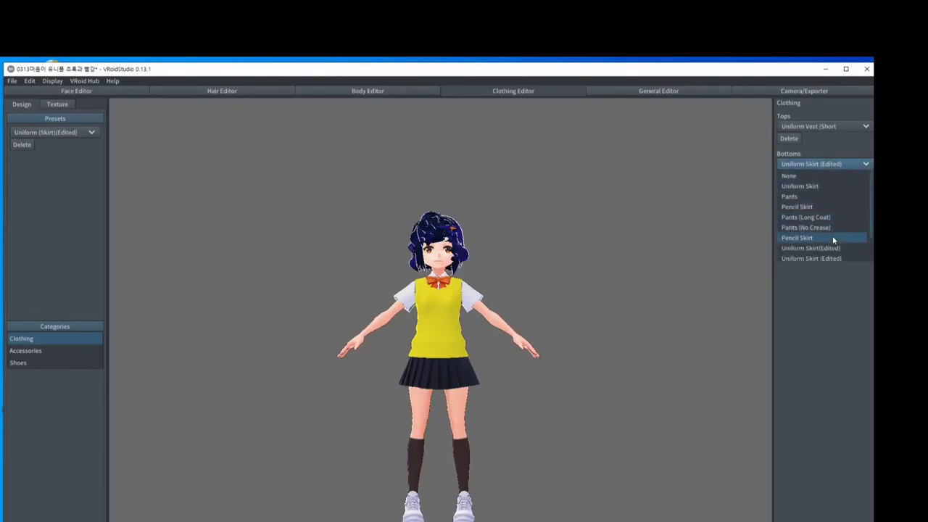
click(809, 240)
click(865, 165)
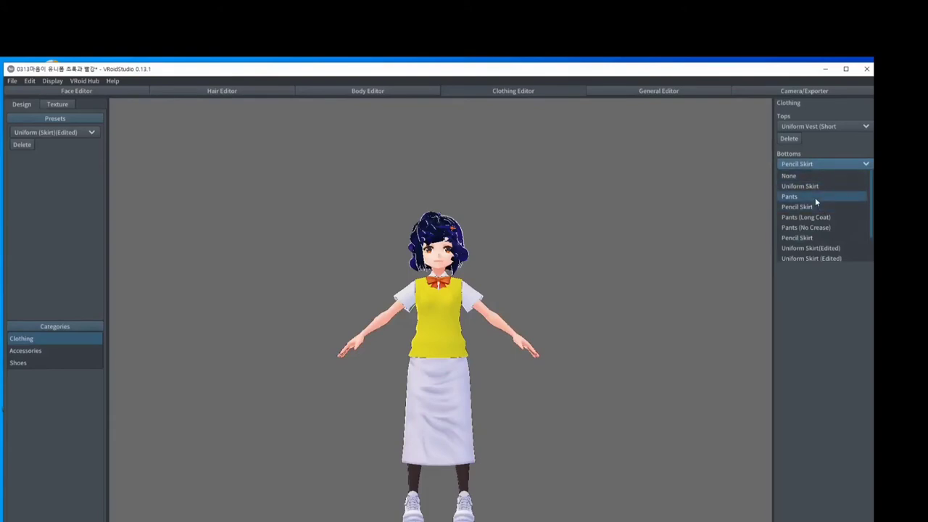
click(815, 197)
Change the bottoms to Pants (No Crease) (Edited).
click(864, 166)
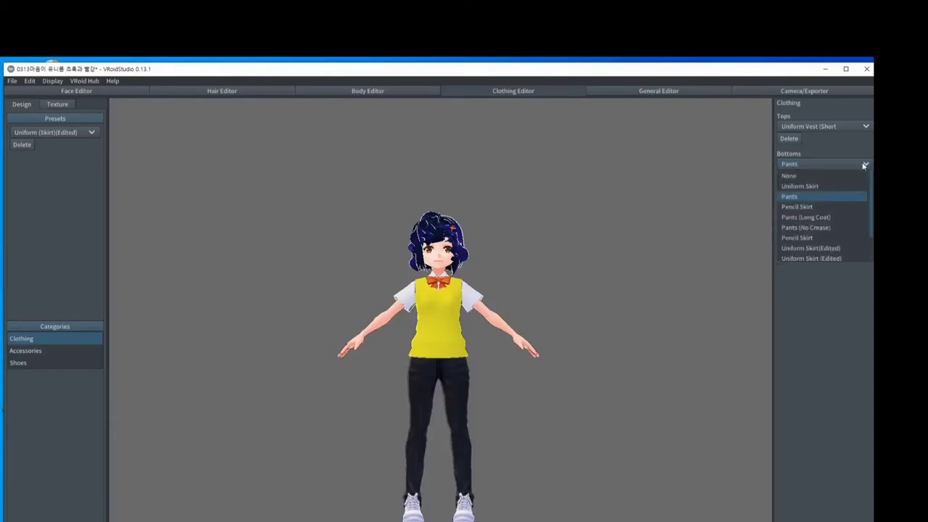
scroll(835, 201, down, 2)
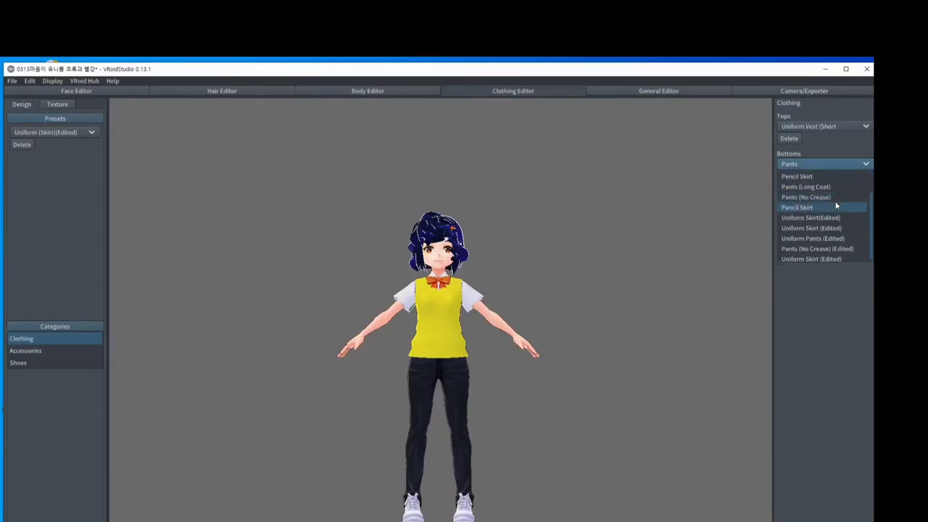
click(824, 246)
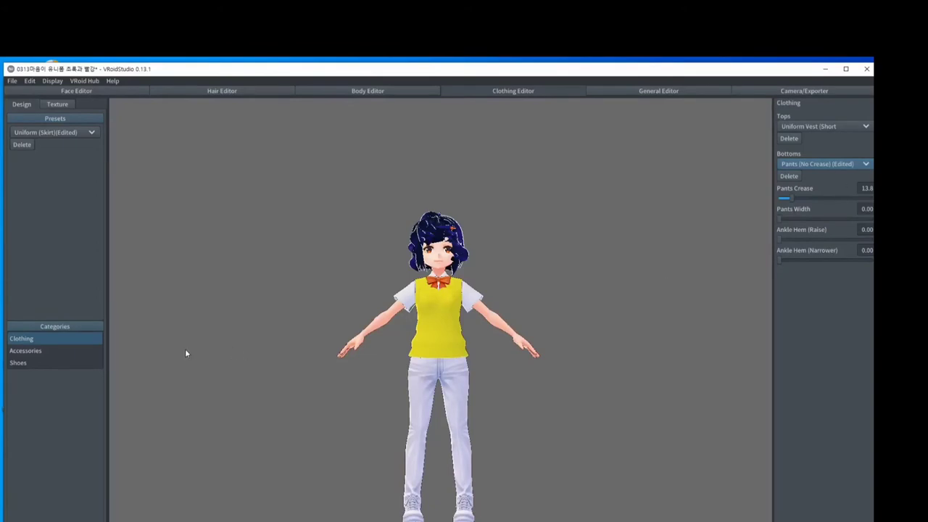
Save the avatar as a new copy named "마음이 흰바지".
click(90, 134)
click(12, 80)
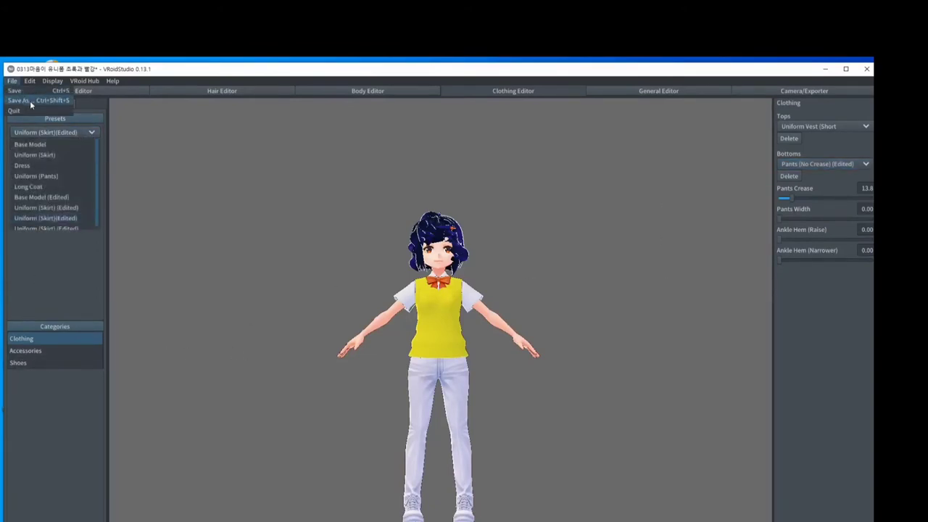
click(30, 102)
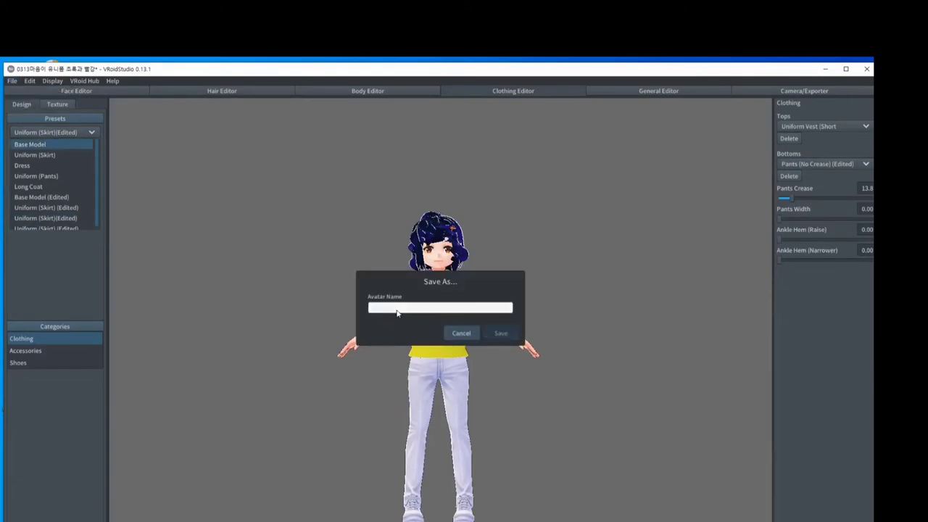
text(마음이 흰)
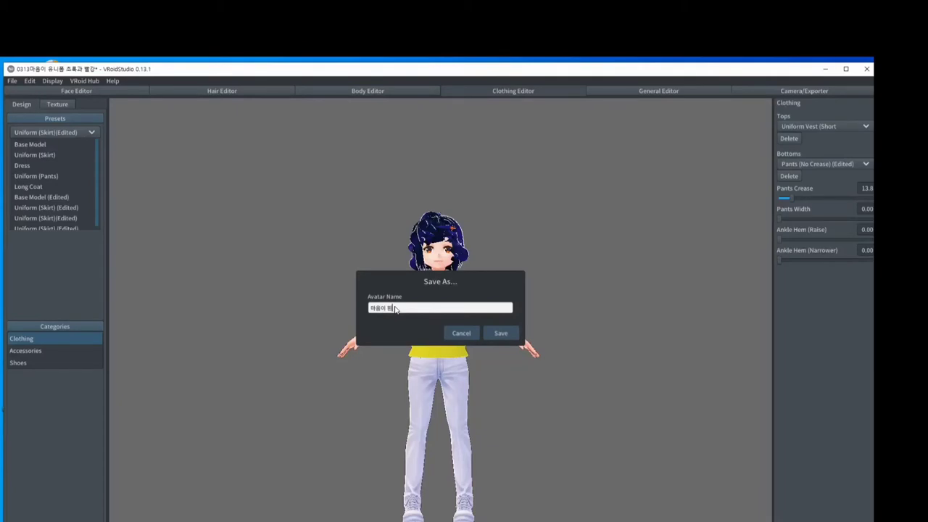
text(바지)
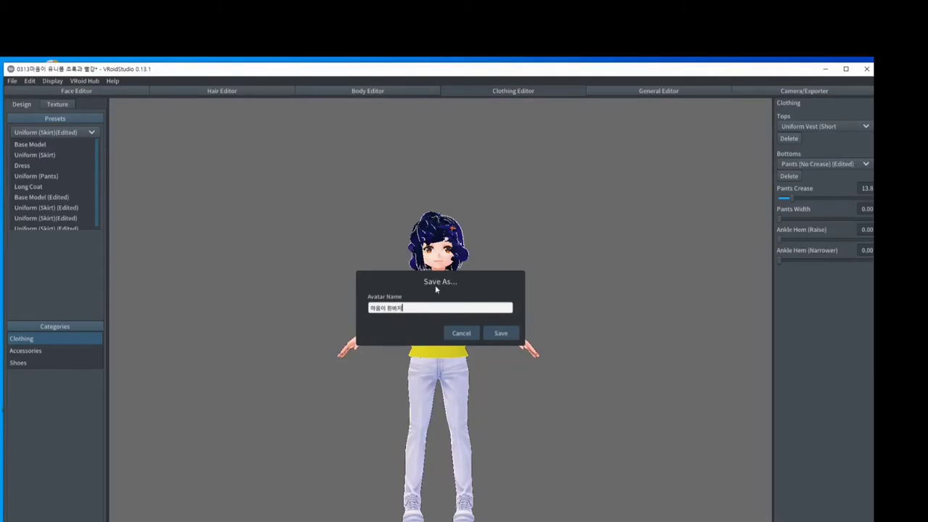
click(500, 336)
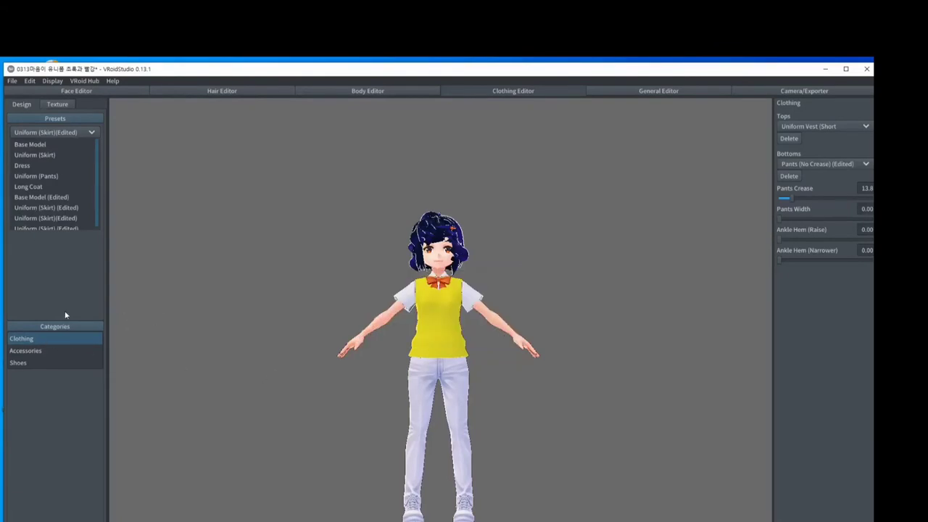
Open the outfit's texture settings and expand the Ribbon section, undoing any accidental reordering of the vest's layers.
click(27, 351)
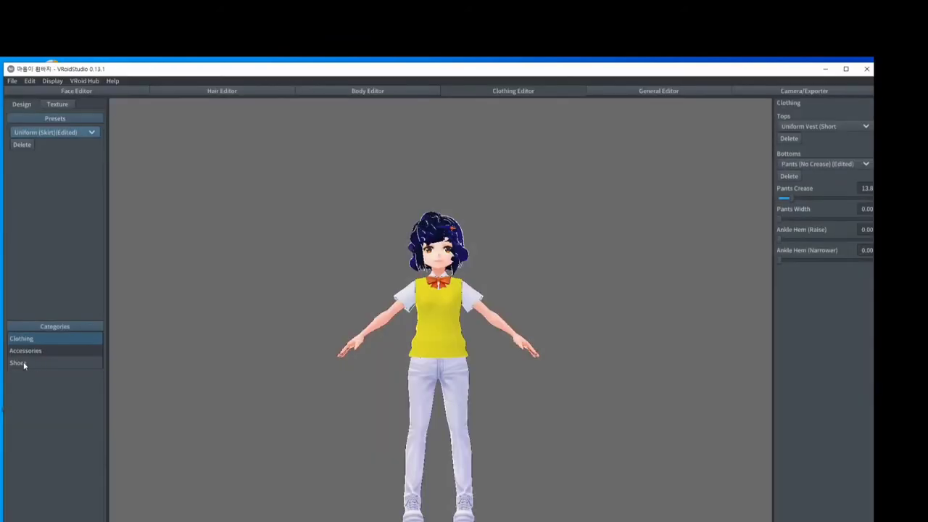
click(23, 364)
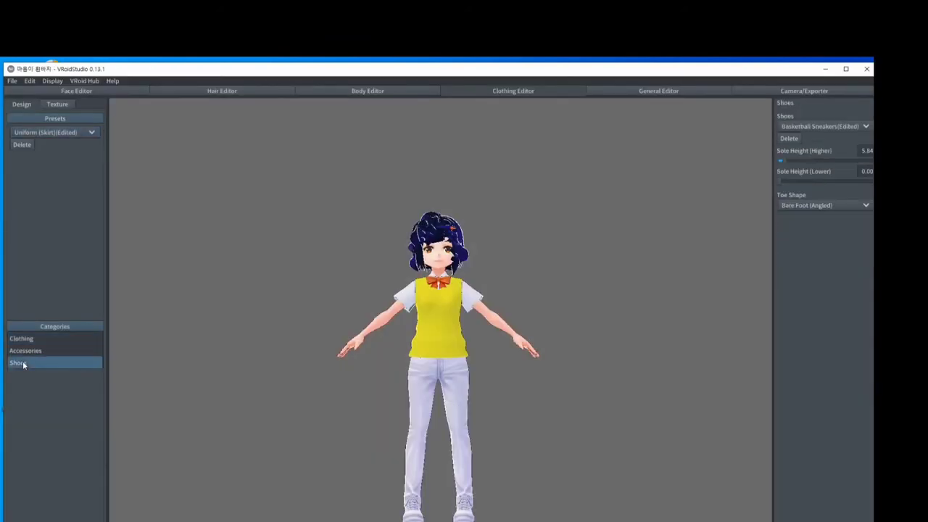
click(57, 104)
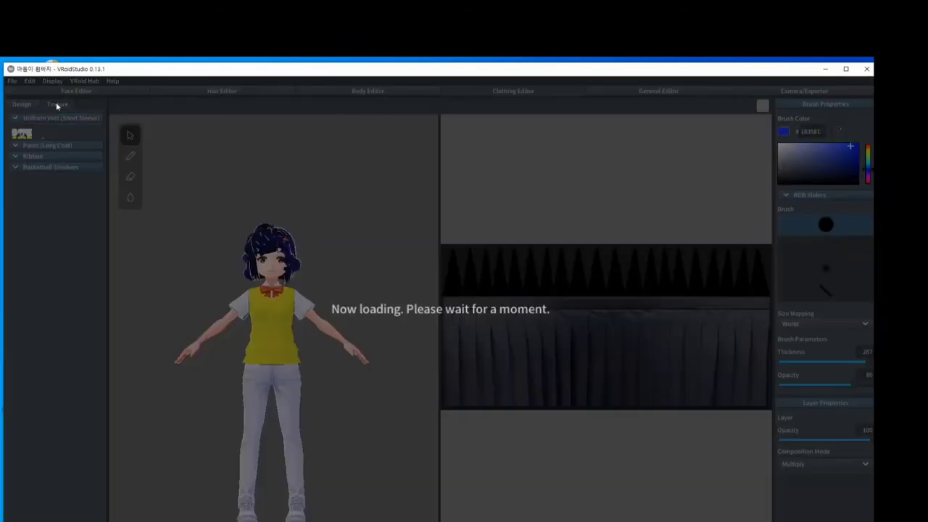
click(17, 271)
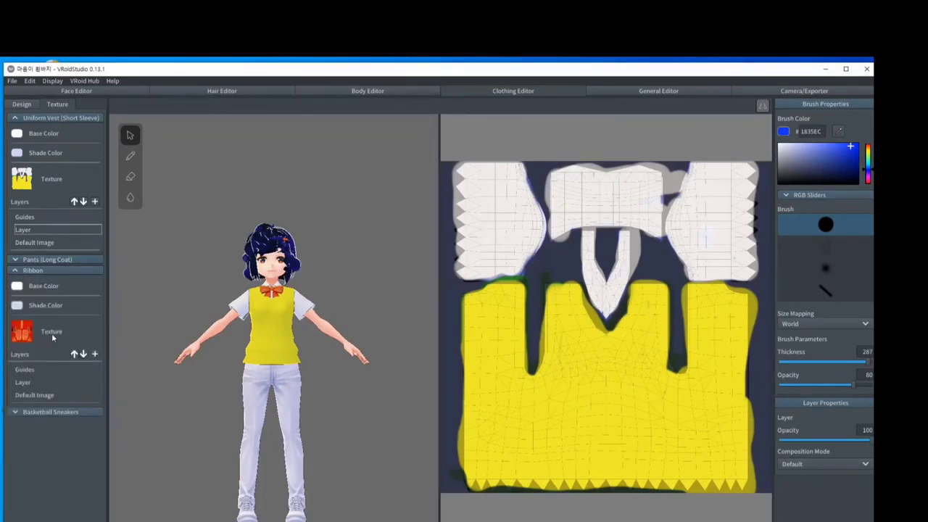
click(83, 353)
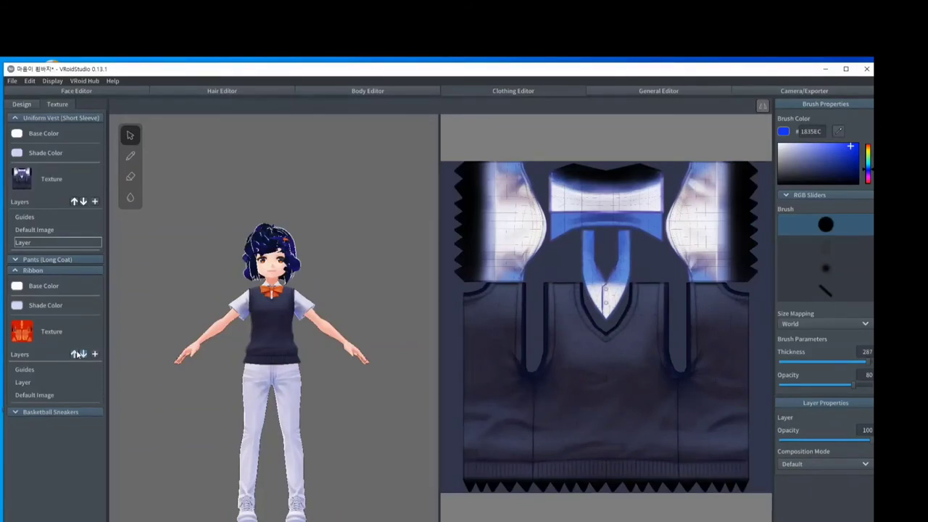
key(ctrl+z)
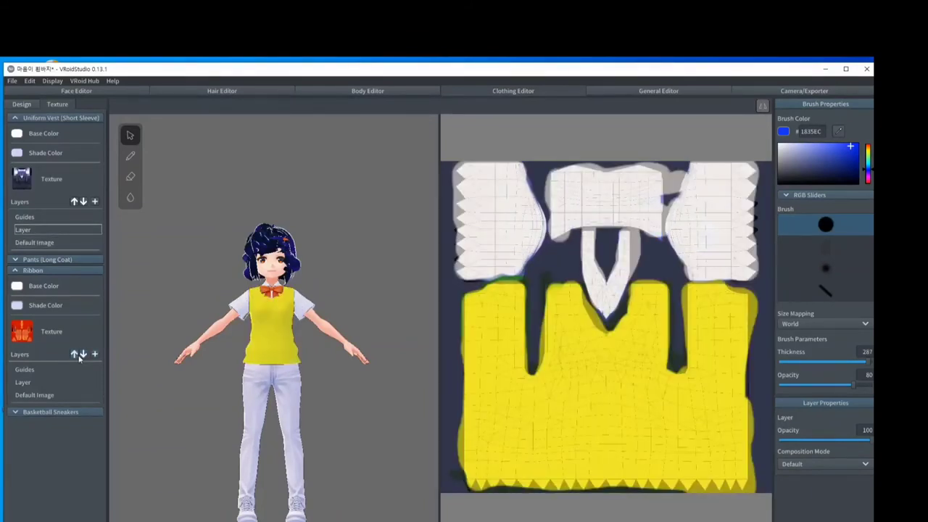
Paint the whole ribbon texture layer blue (#1C36DC) at layer opacity 100, using a brush with UV size mapping and thickness 178.
click(29, 381)
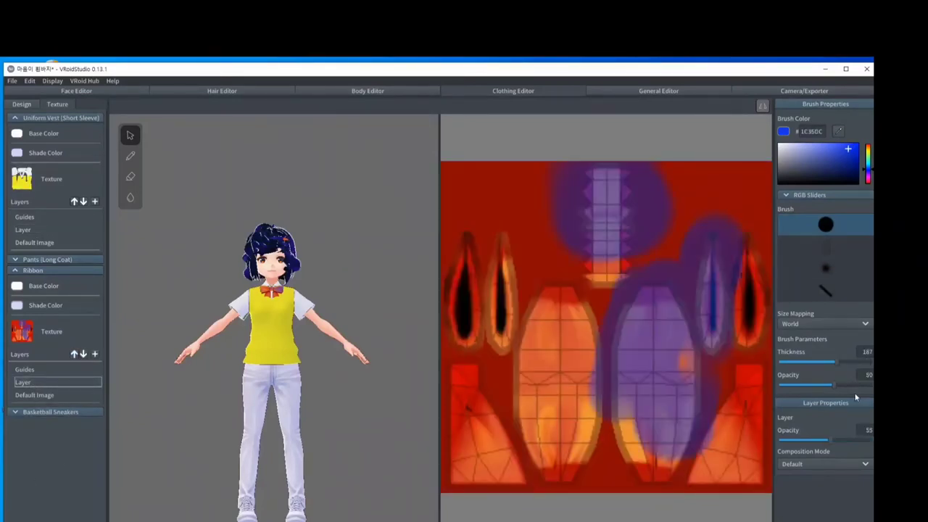
mouse_move(612, 272)
mouse_down()
mouse_move(594, 259)
mouse_move(536, 305)
mouse_up()
drag(838, 363, 871, 361)
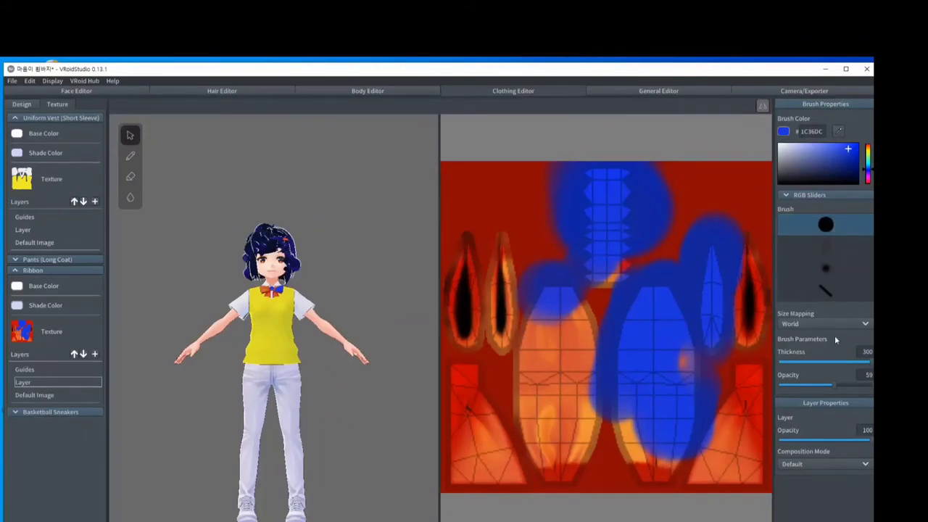
click(833, 361)
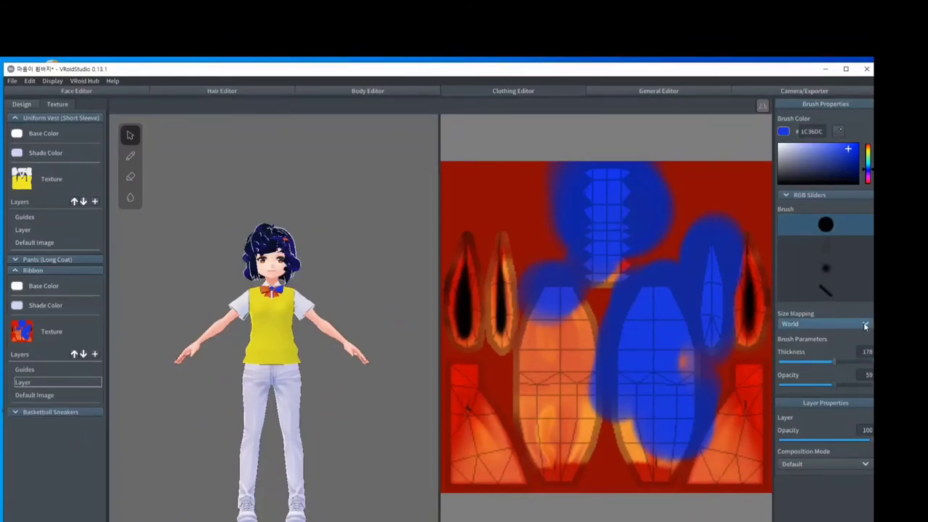
click(864, 325)
click(833, 335)
mouse_move(696, 178)
mouse_down()
mouse_move(715, 265)
mouse_move(542, 225)
mouse_move(493, 289)
mouse_move(507, 425)
mouse_move(625, 414)
mouse_move(687, 335)
mouse_move(684, 93)
mouse_move(549, 166)
mouse_move(498, 435)
mouse_move(695, 433)
mouse_move(704, 389)
mouse_move(584, 466)
mouse_up()
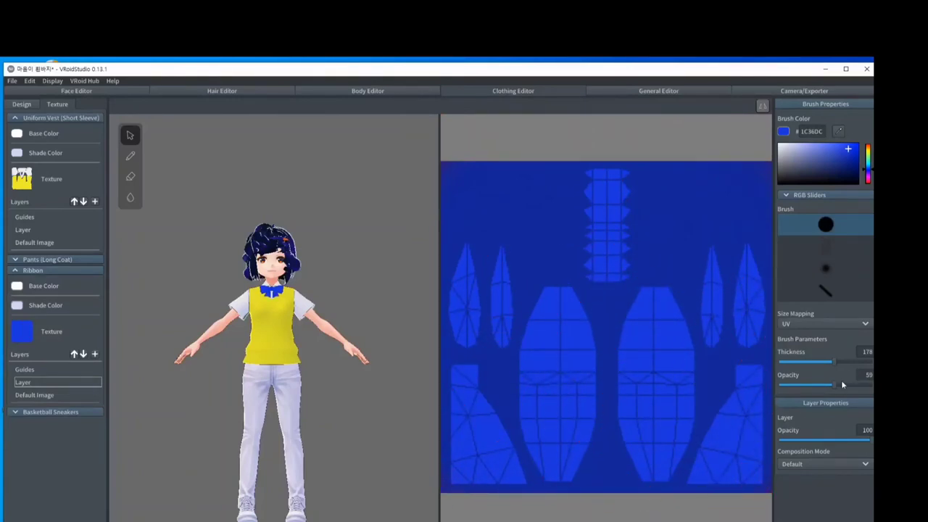
Lower the ribbon layer's opacity so the bow turns purple, and save the avatar.
click(835, 439)
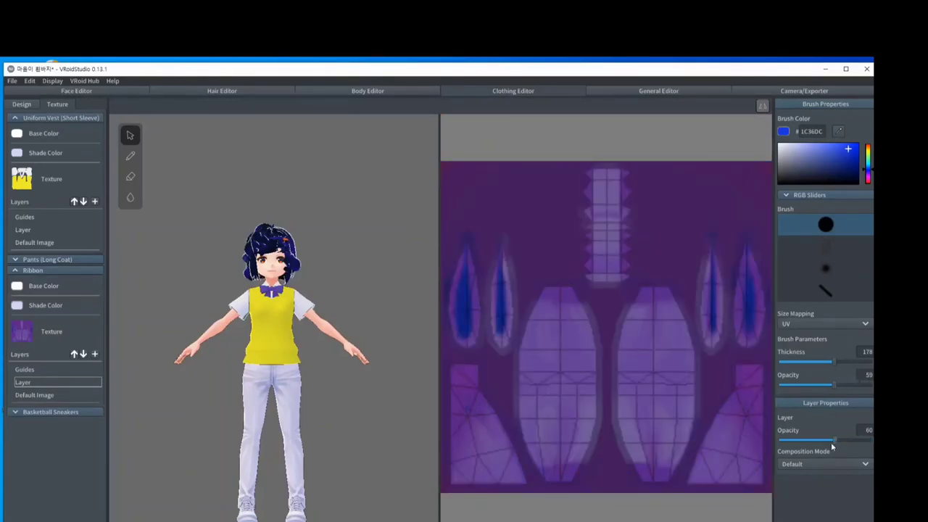
mouse_move(832, 441)
mouse_down()
mouse_move(819, 442)
mouse_move(841, 445)
mouse_up()
click(13, 81)
click(28, 107)
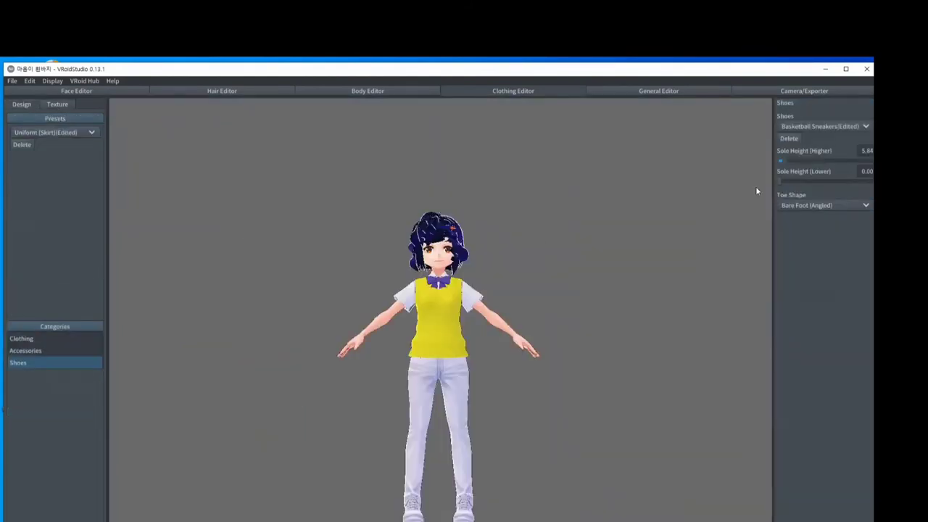
Switch to the Camera/Exporter settings for the avatar.
click(795, 92)
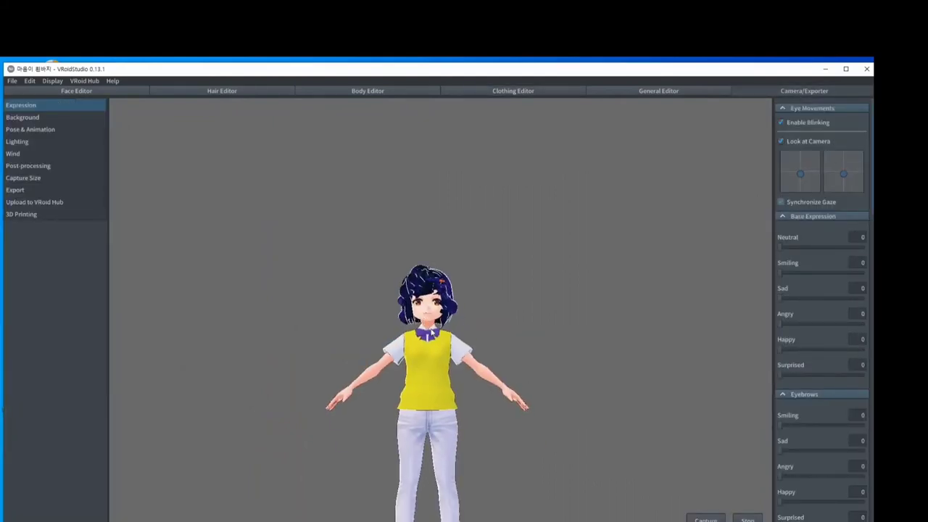
scroll(413, 252, up, 2)
scroll(438, 307, down, 2)
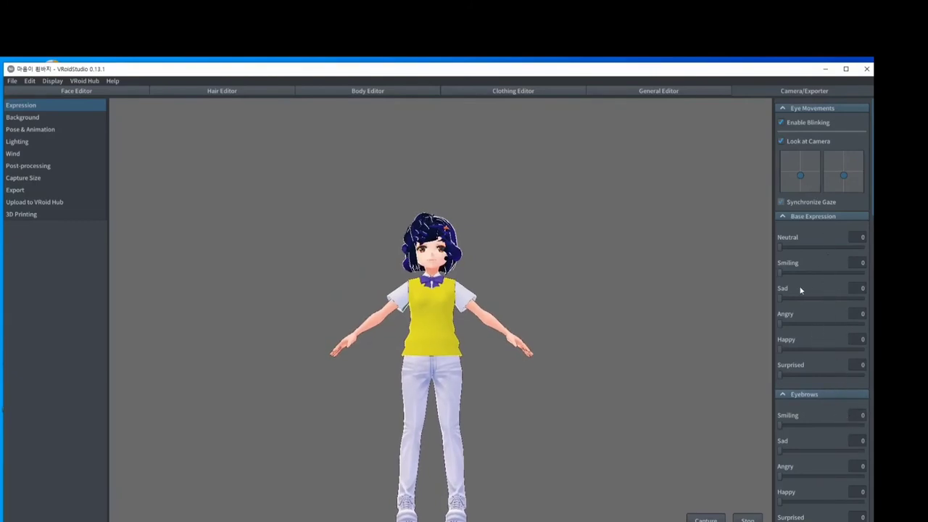
scroll(800, 290, down, 5)
scroll(621, 283, up, 1)
middle_drag(441, 294, 451, 335)
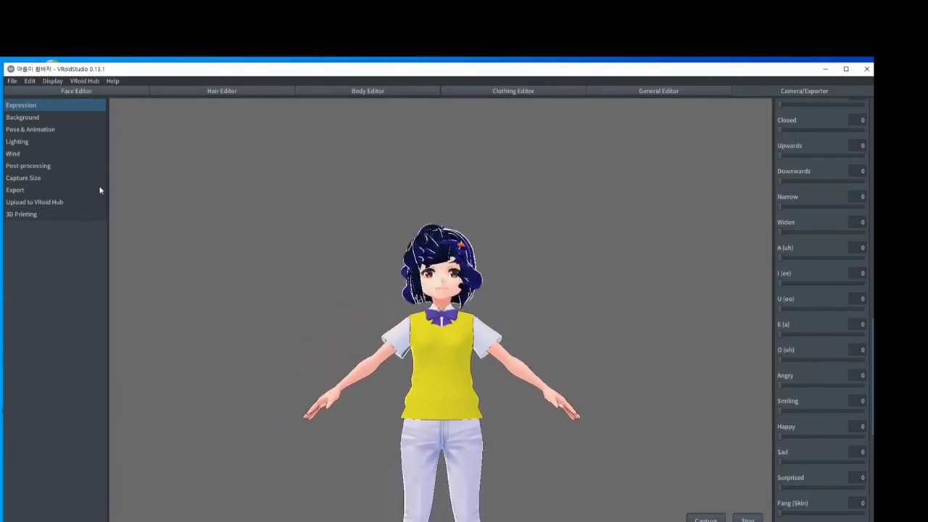
Open the avatar's Background settings and check which image files are available to use as a background.
click(35, 118)
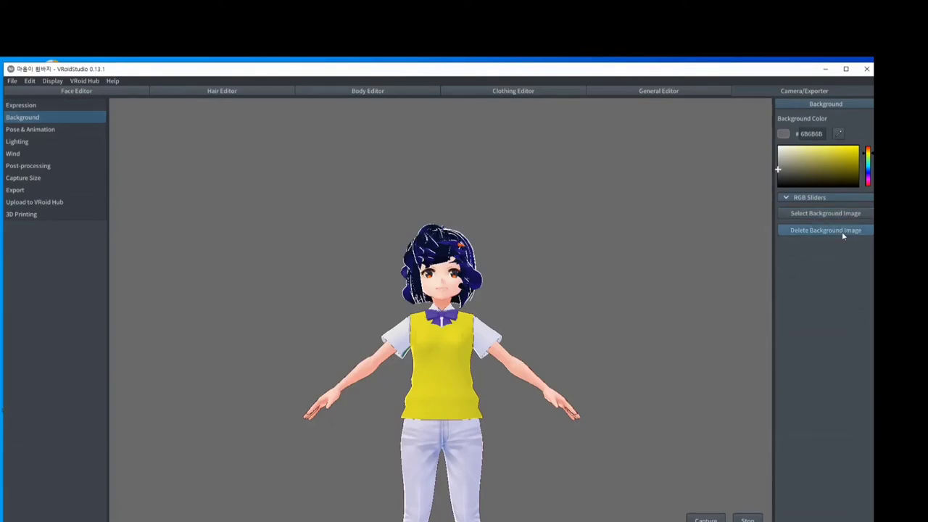
click(801, 214)
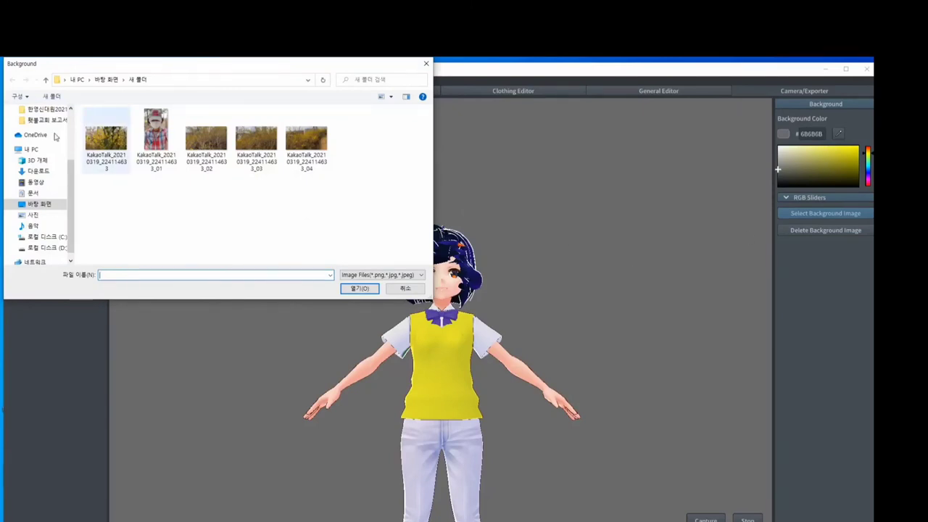
click(425, 67)
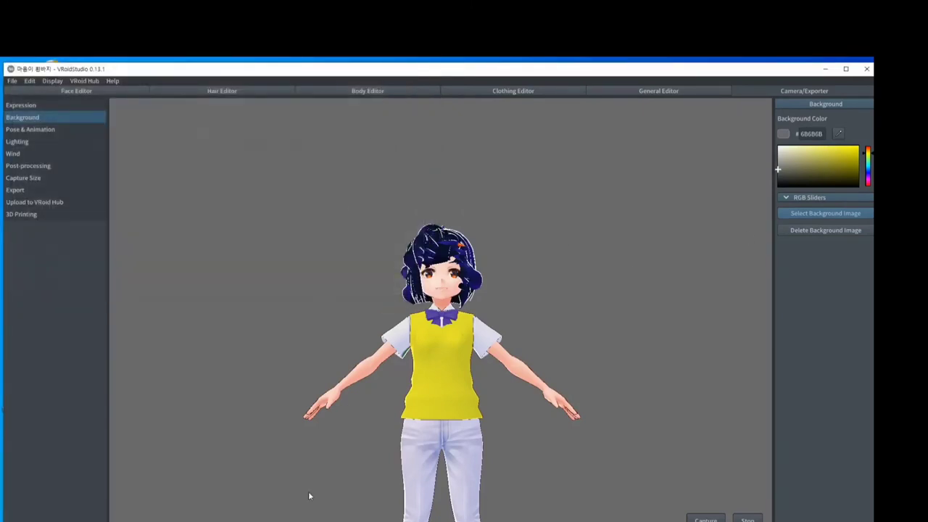
Switch to Chrome and open YouTube from the Google apps list.
click(824, 70)
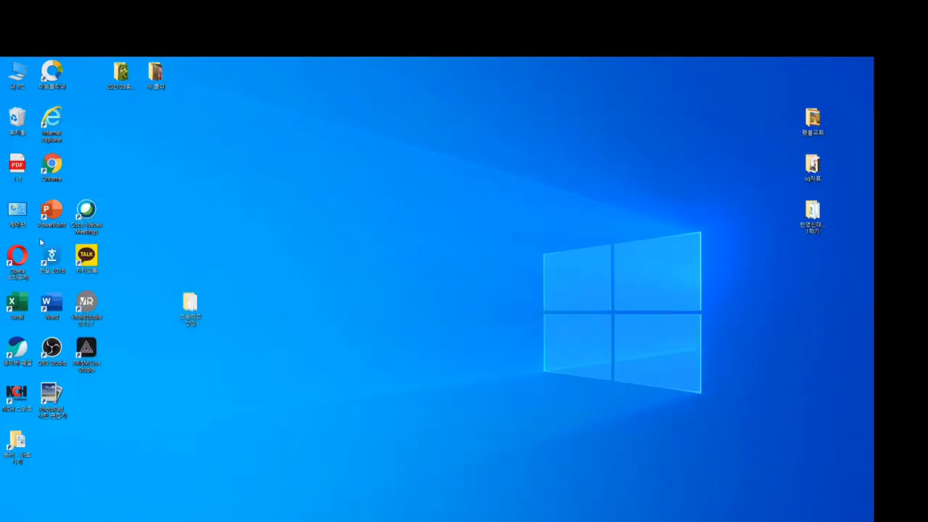
double_click(52, 167)
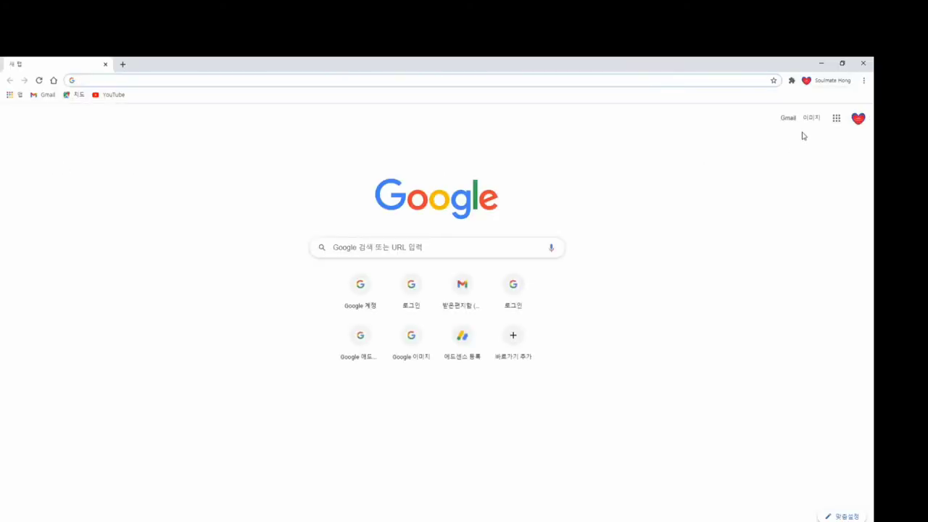
click(858, 119)
click(855, 122)
click(857, 119)
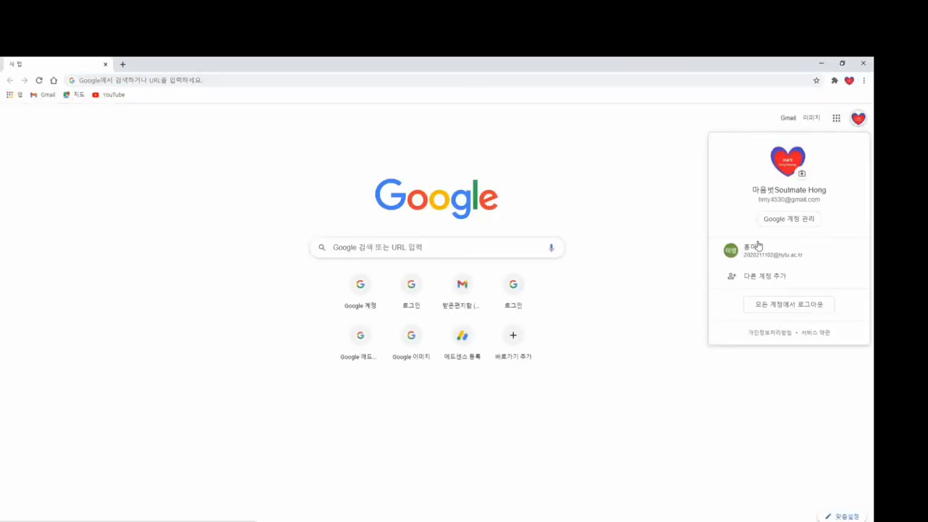
click(836, 118)
click(797, 196)
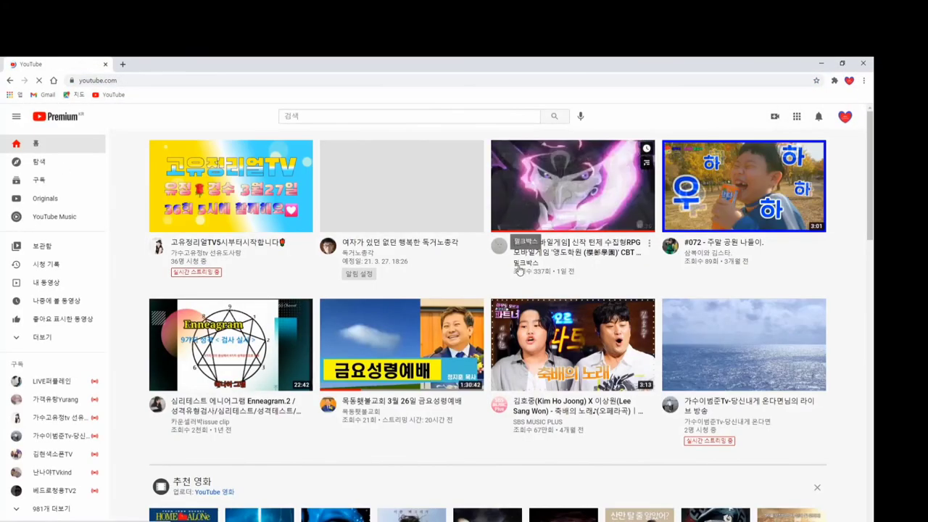
Open the signed-in account's own YouTube channel and play its video "주 나의 사랑 나 주의 사랑".
click(844, 116)
click(758, 185)
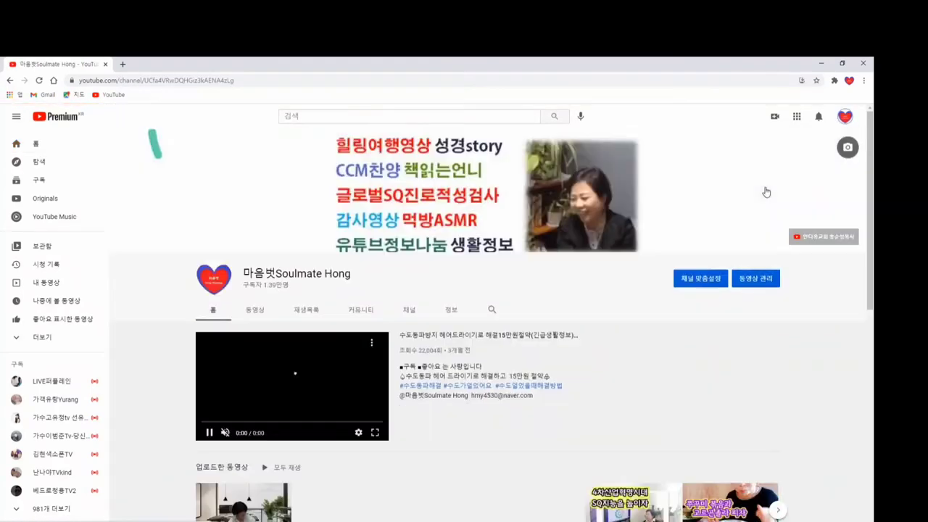
scroll(638, 248, down, 2)
scroll(609, 290, up, 1)
click(523, 418)
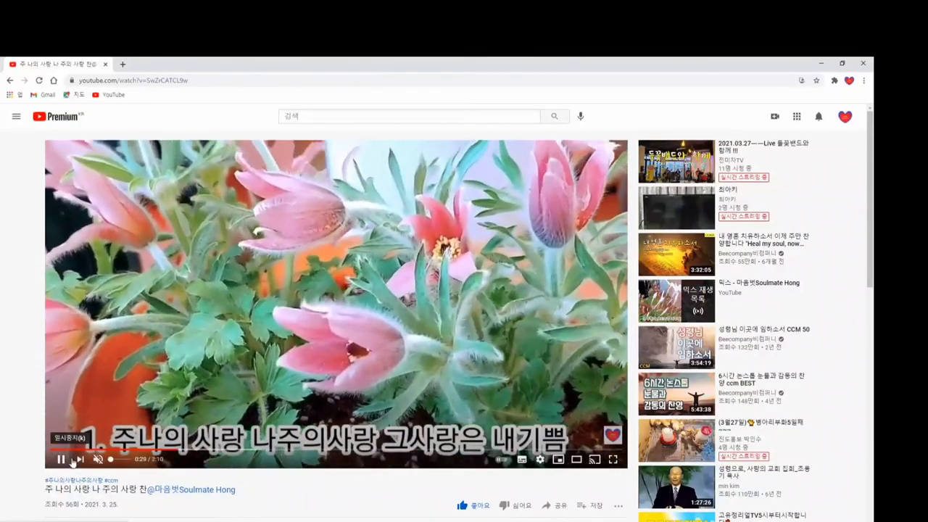
Stop the video at 2:06 on the forest stairway scene and capture the picture area above the subtitle with Snip & Sketch.
click(72, 462)
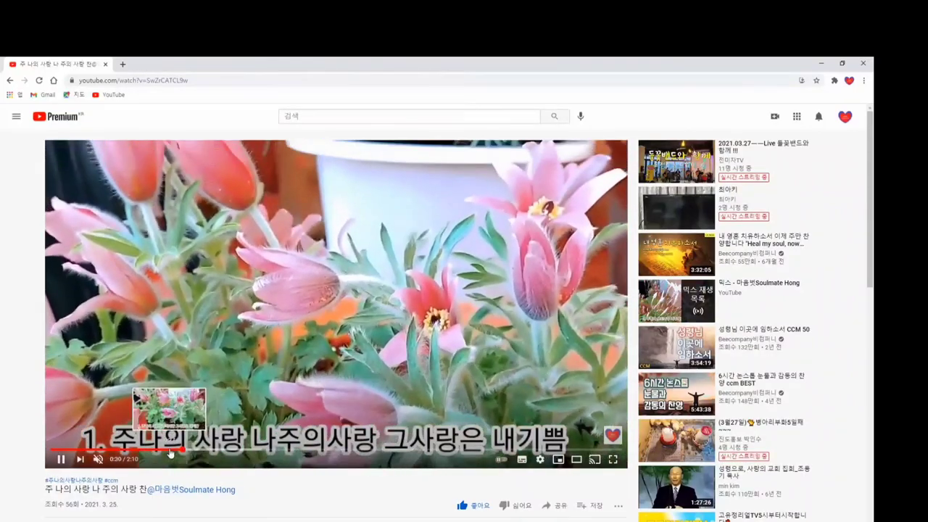
click(216, 449)
drag(239, 449, 602, 465)
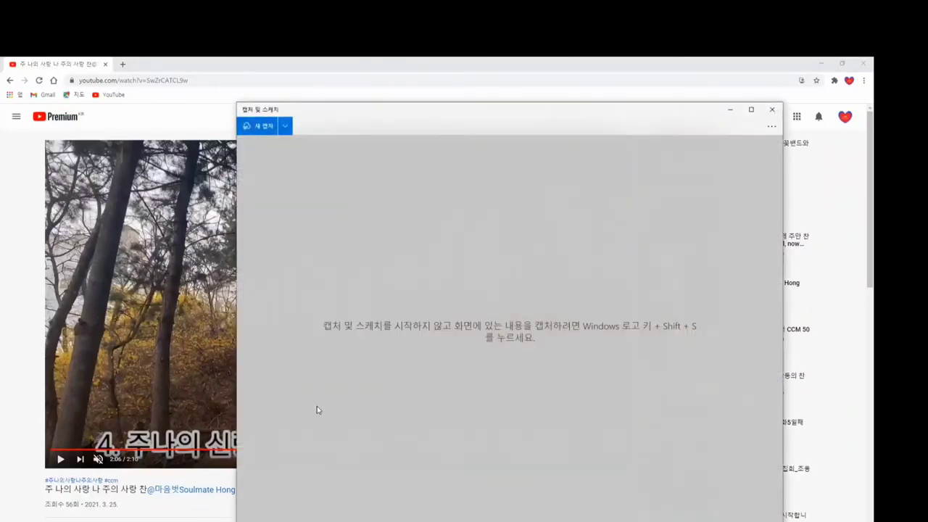
click(266, 125)
mouse_move(48, 145)
mouse_down()
mouse_move(544, 353)
mouse_move(606, 423)
mouse_up()
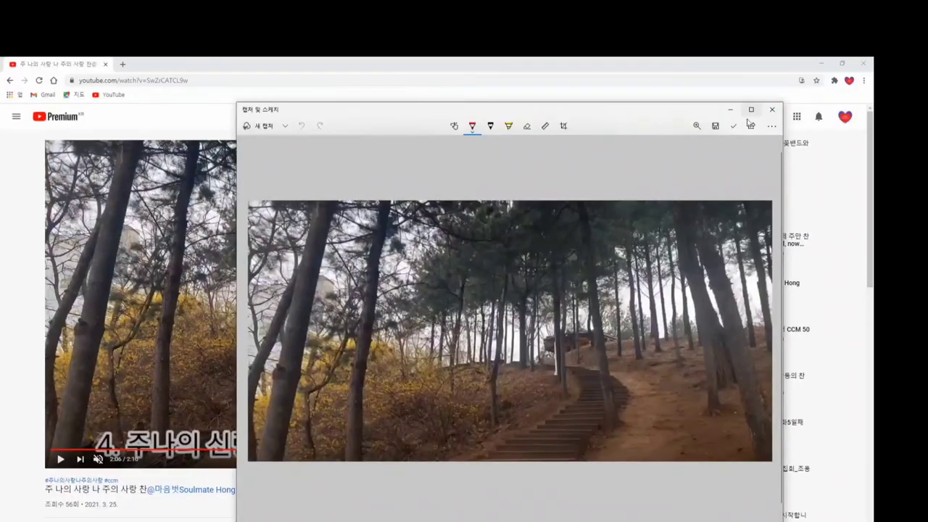
Save the capture to the desktop as a JPG named "마음이 운동" and return to VRoid Studio.
click(714, 125)
key(BackSpace)
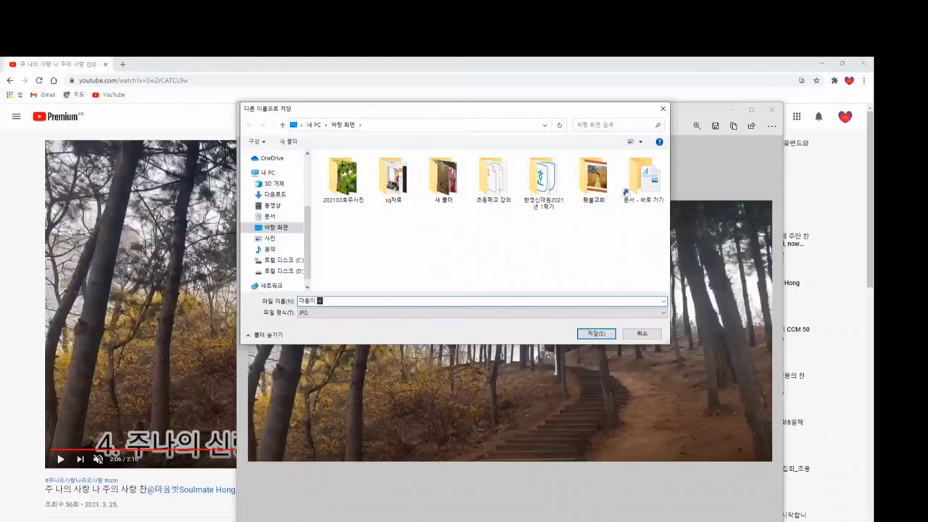
text(마음이 울퉈)
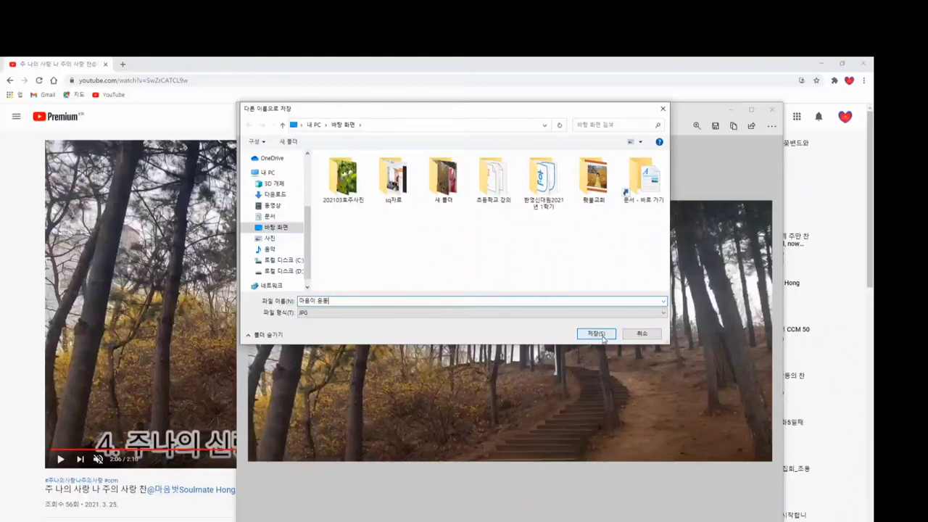
click(596, 334)
click(771, 108)
click(824, 63)
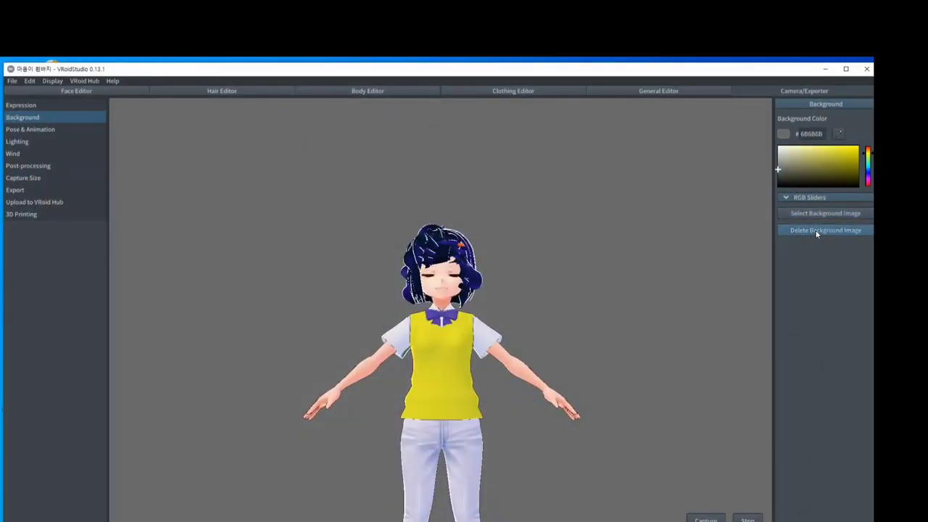
Set the desktop image "마음이 운동" as the background and place the avatar in front of the forest stairway.
click(830, 213)
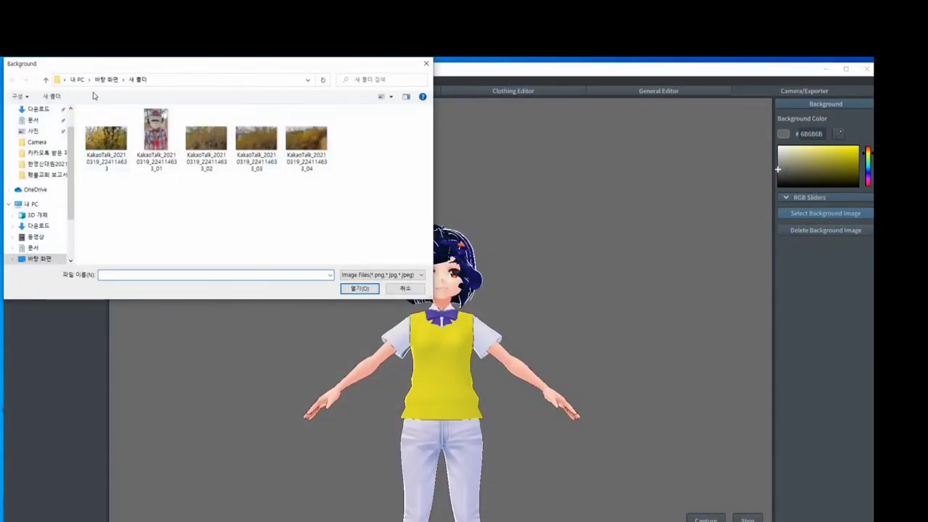
click(105, 79)
click(416, 149)
click(359, 288)
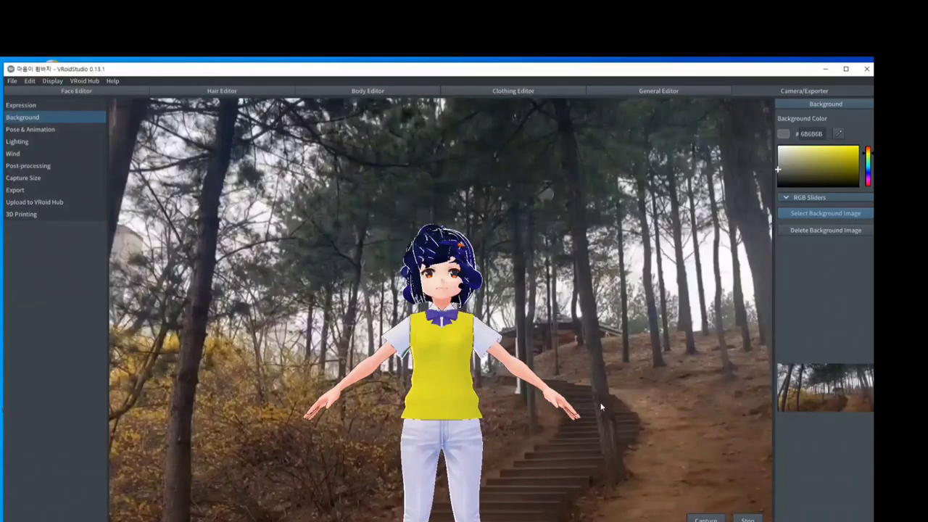
scroll(435, 394, down, 5)
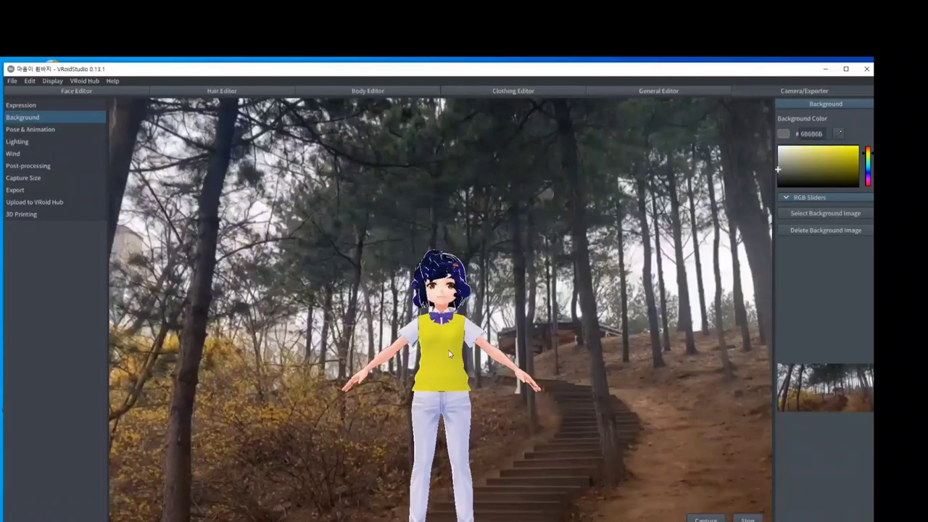
middle_drag(448, 337, 477, 341)
scroll(501, 354, up, 1)
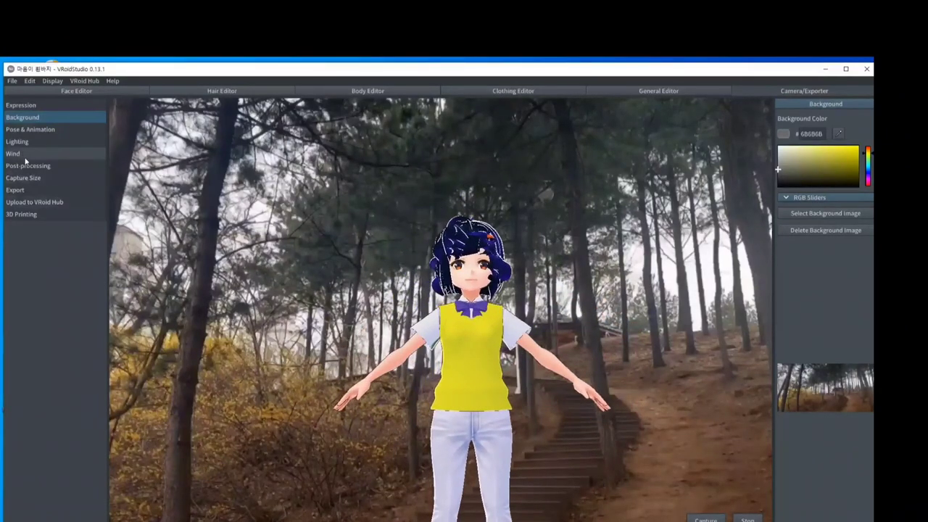
click(824, 213)
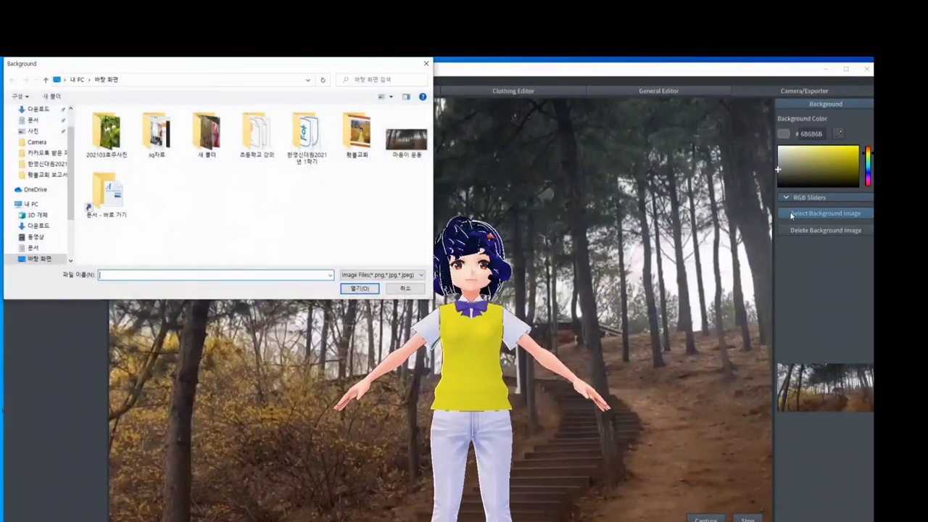
click(427, 63)
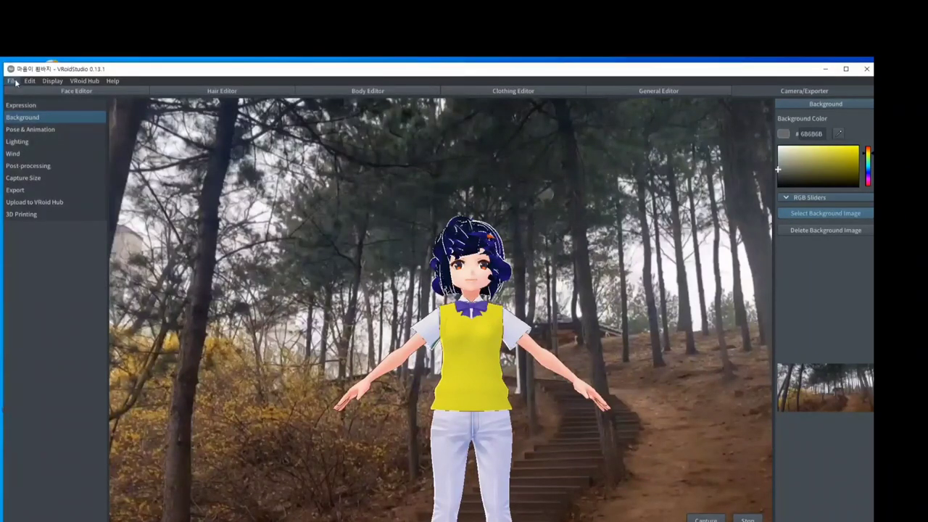
Apply the Standby 3 pose from the Female Animation set to the avatar.
click(24, 106)
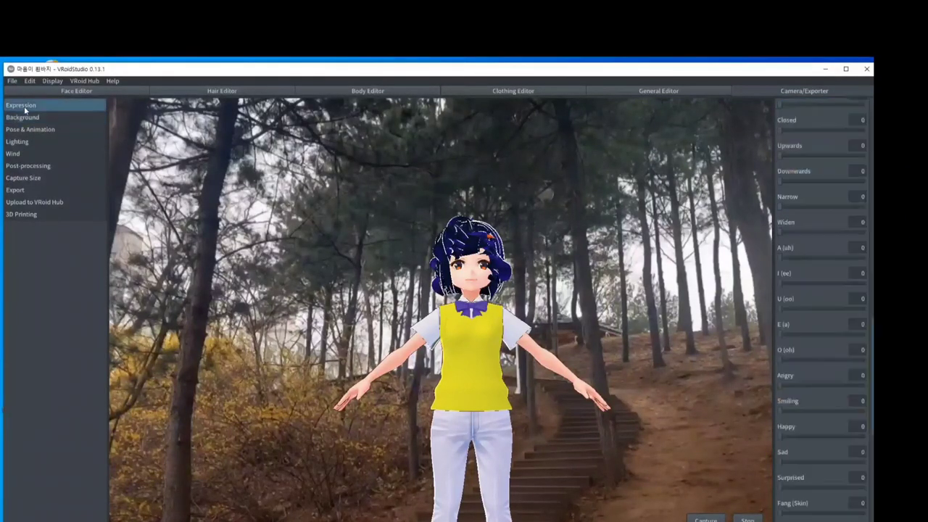
click(790, 184)
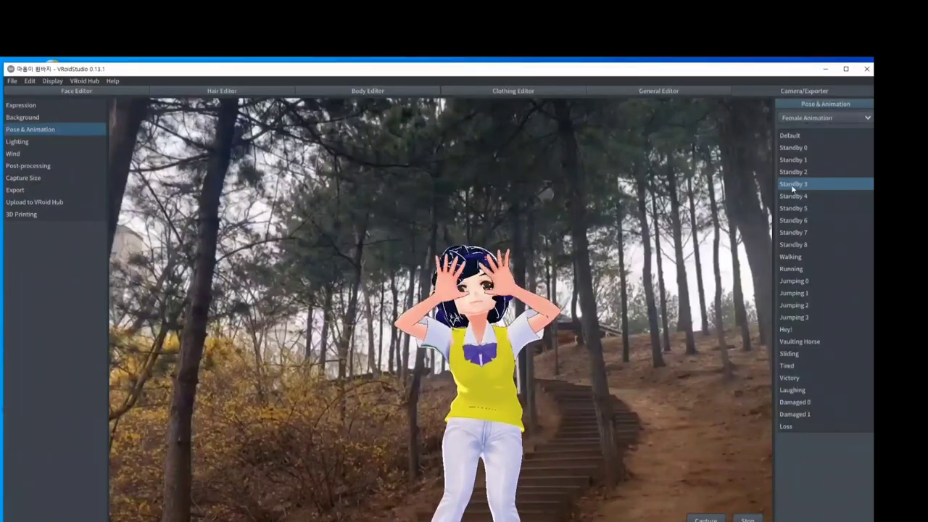